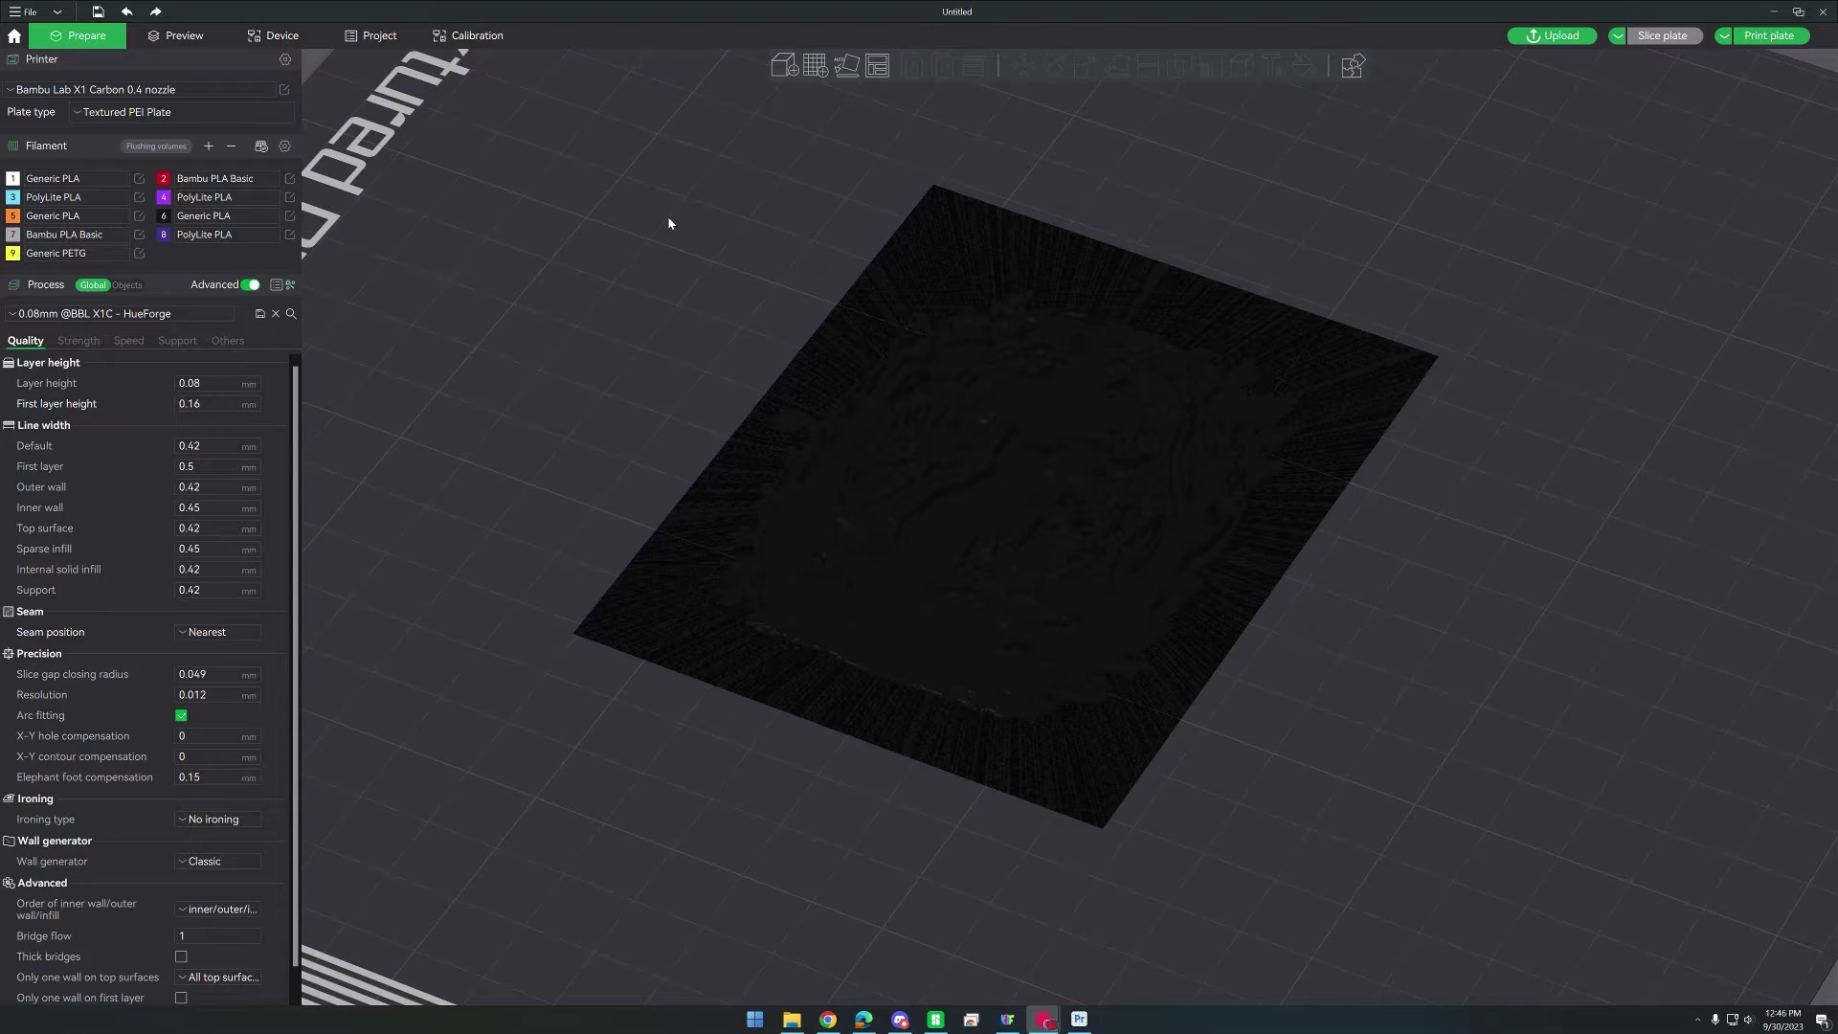
- Change the cat model's Min Depth from 0.24 to 2.24 and Max Depth from 2.00 to 4.00
{"action": "left_click", "coordinate": [1003, 1015]}
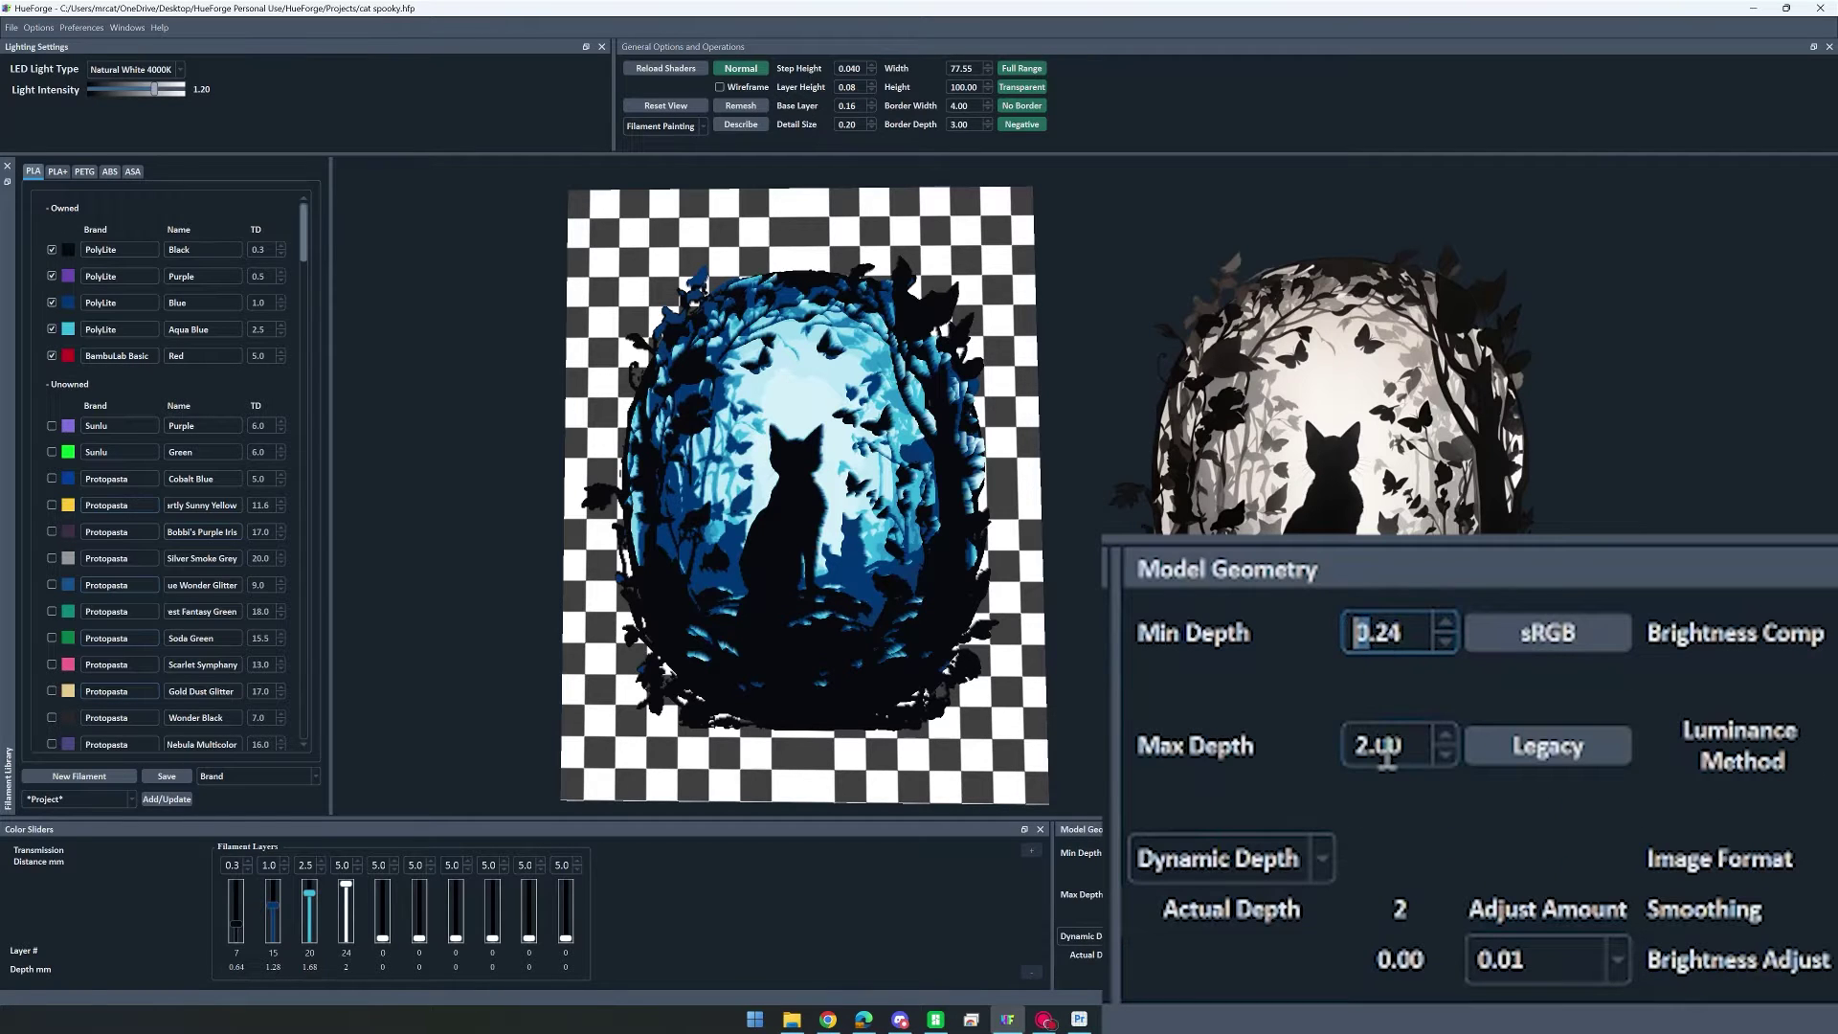
{"action": "key", "text": "Delete"}
{"action": "type", "text": "2"}
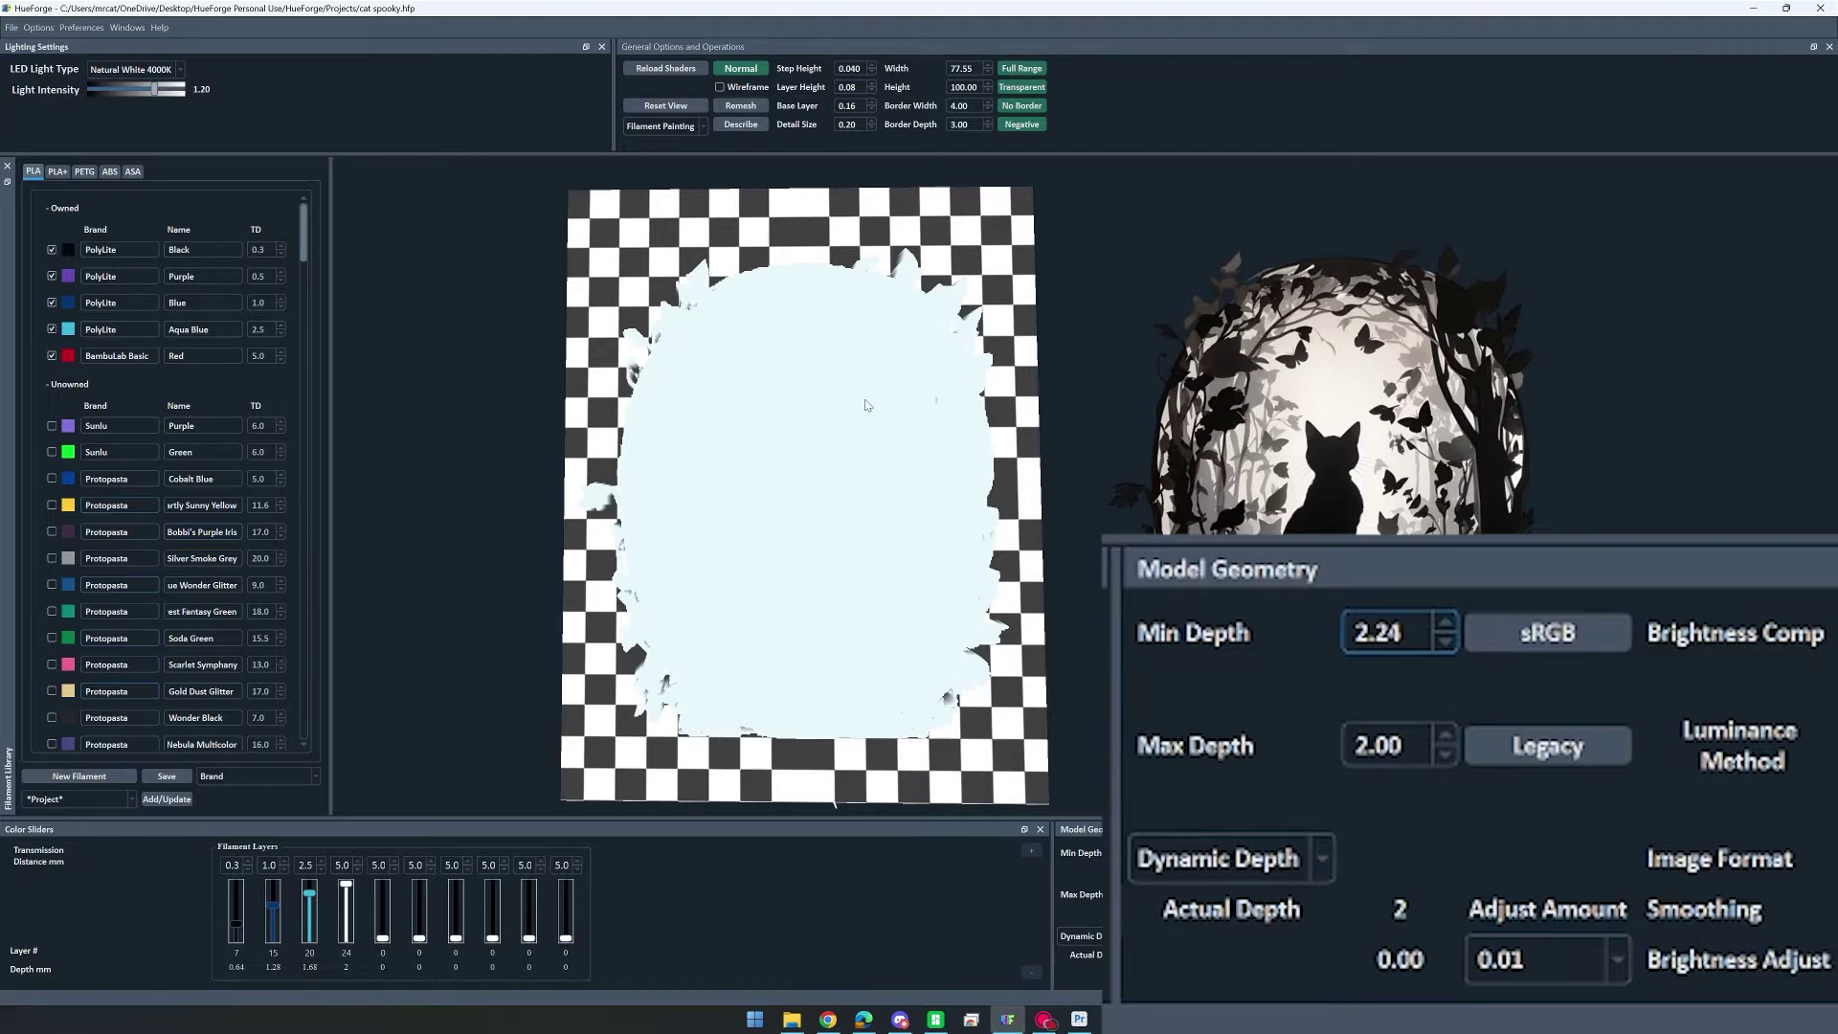
{"action": "left_click", "coordinate": [1368, 746]}
{"action": "key", "text": "shift+Left"}
{"action": "type", "text": "4"}
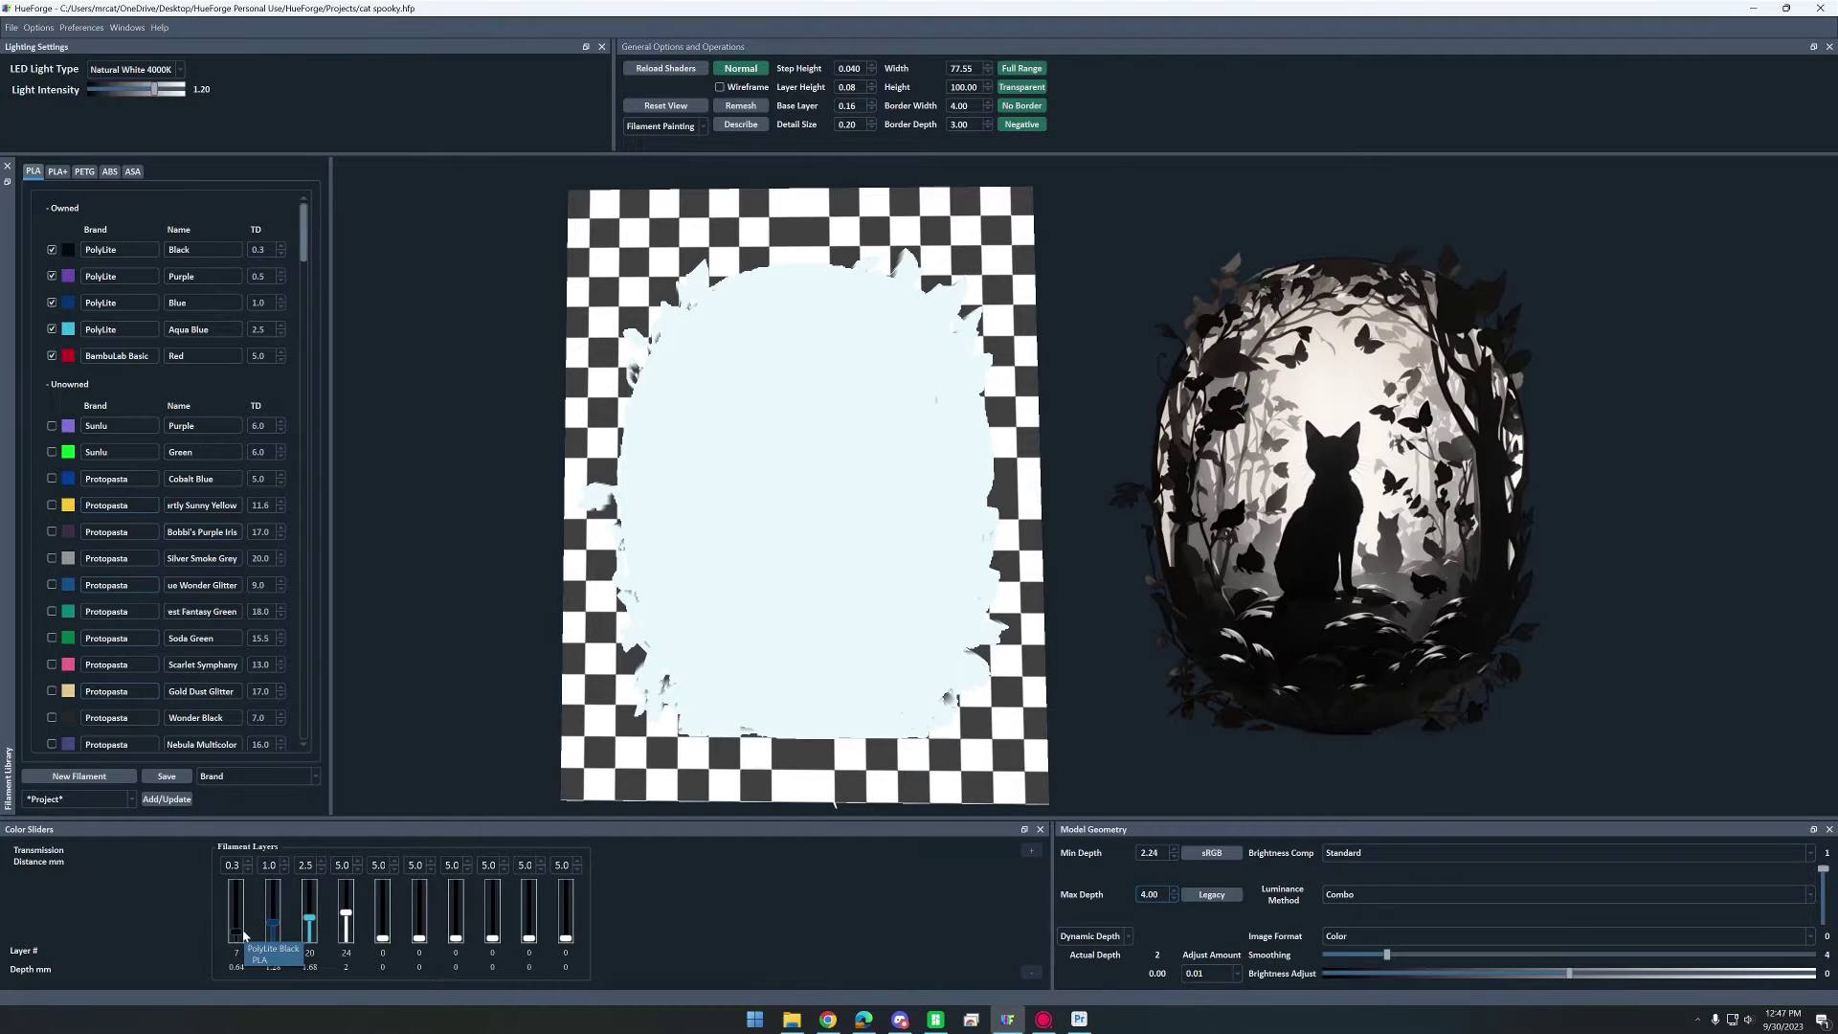
- Raise the filament swap sliders to layers 32, 40 and 45, and White to layer 50
{"action": "scroll", "coordinate": [243, 935], "scroll_direction": "up", "scroll_amount": 15}
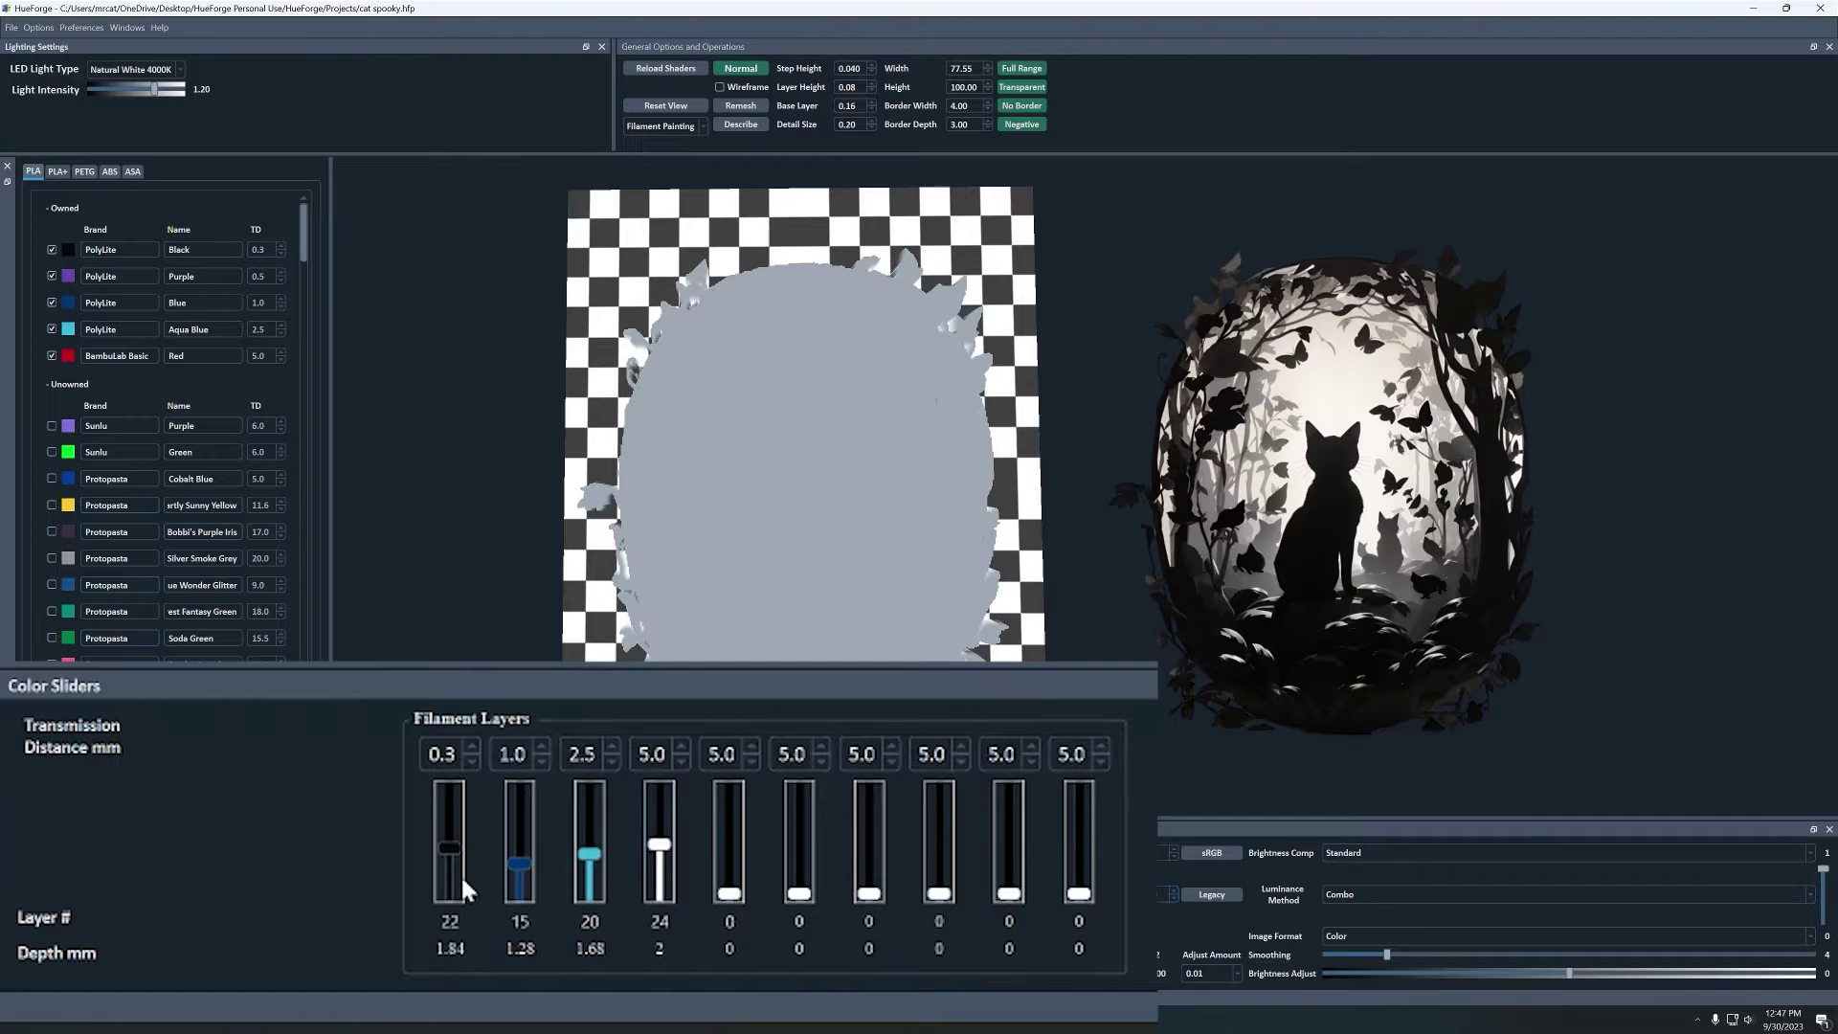
{"action": "scroll", "coordinate": [462, 875], "scroll_direction": "up", "scroll_amount": 10}
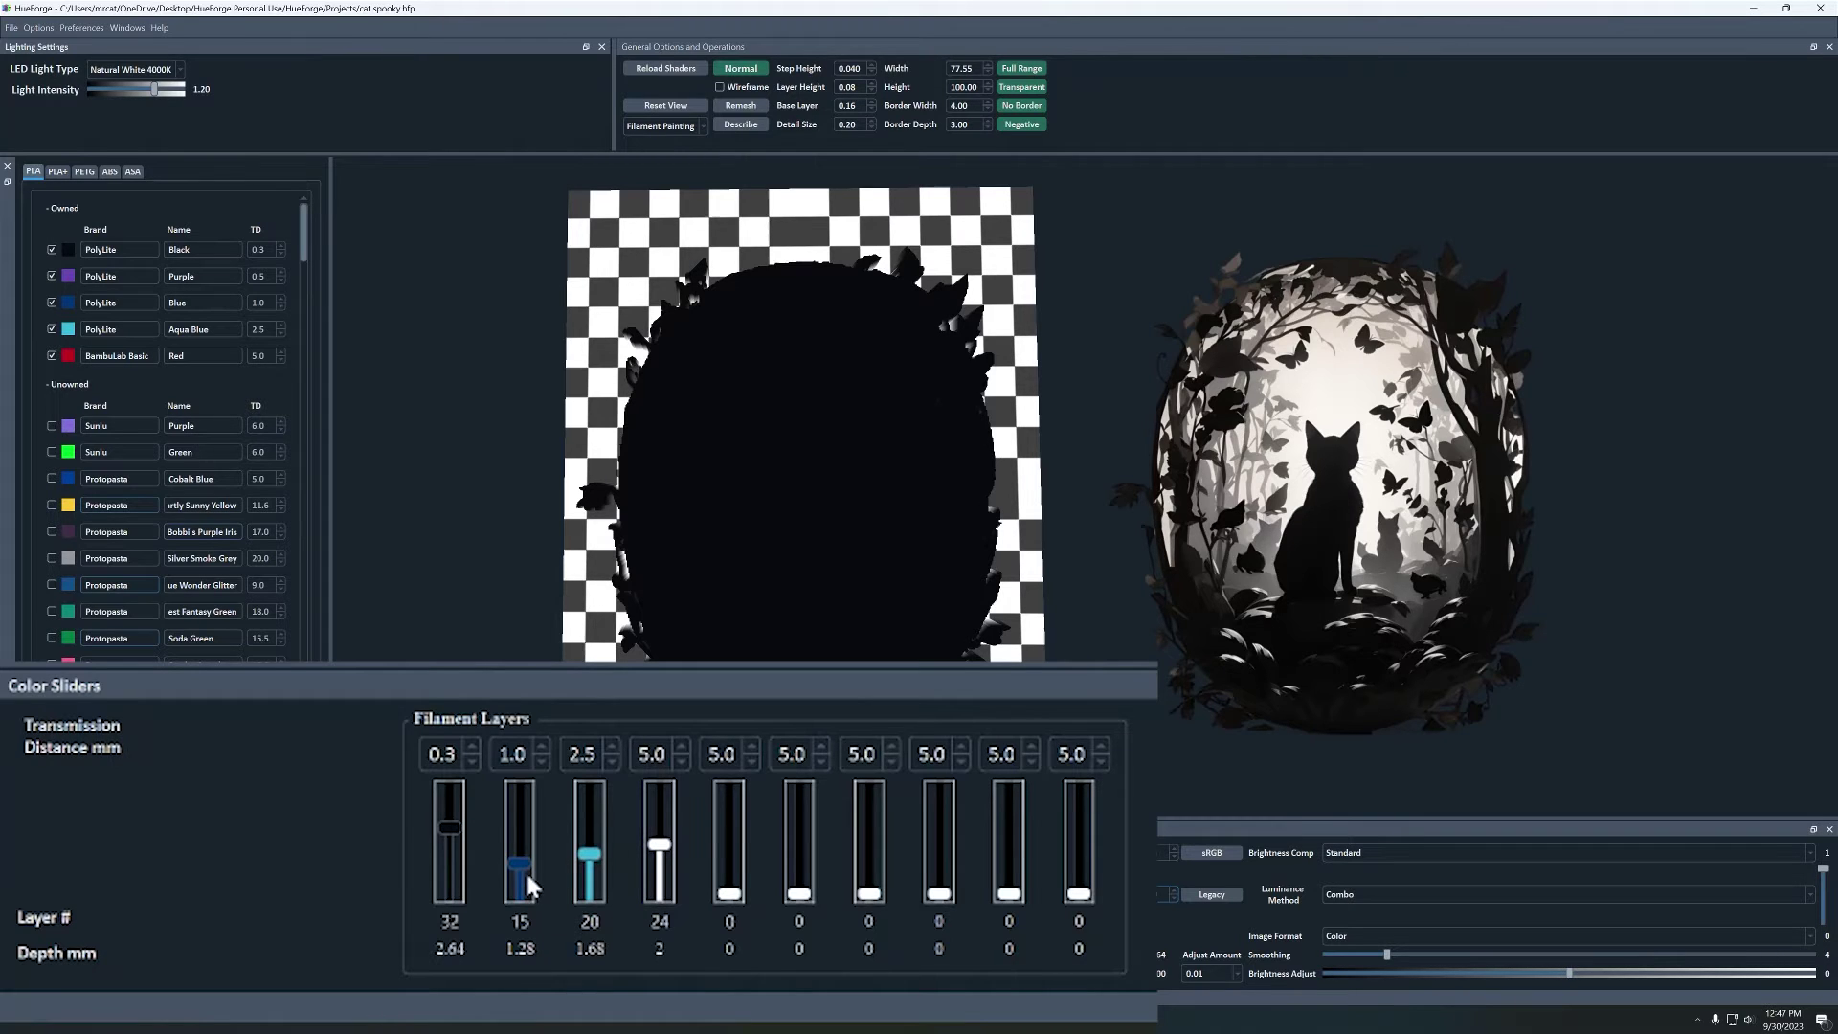
{"action": "scroll", "coordinate": [524, 866], "scroll_direction": "up", "scroll_amount": 19}
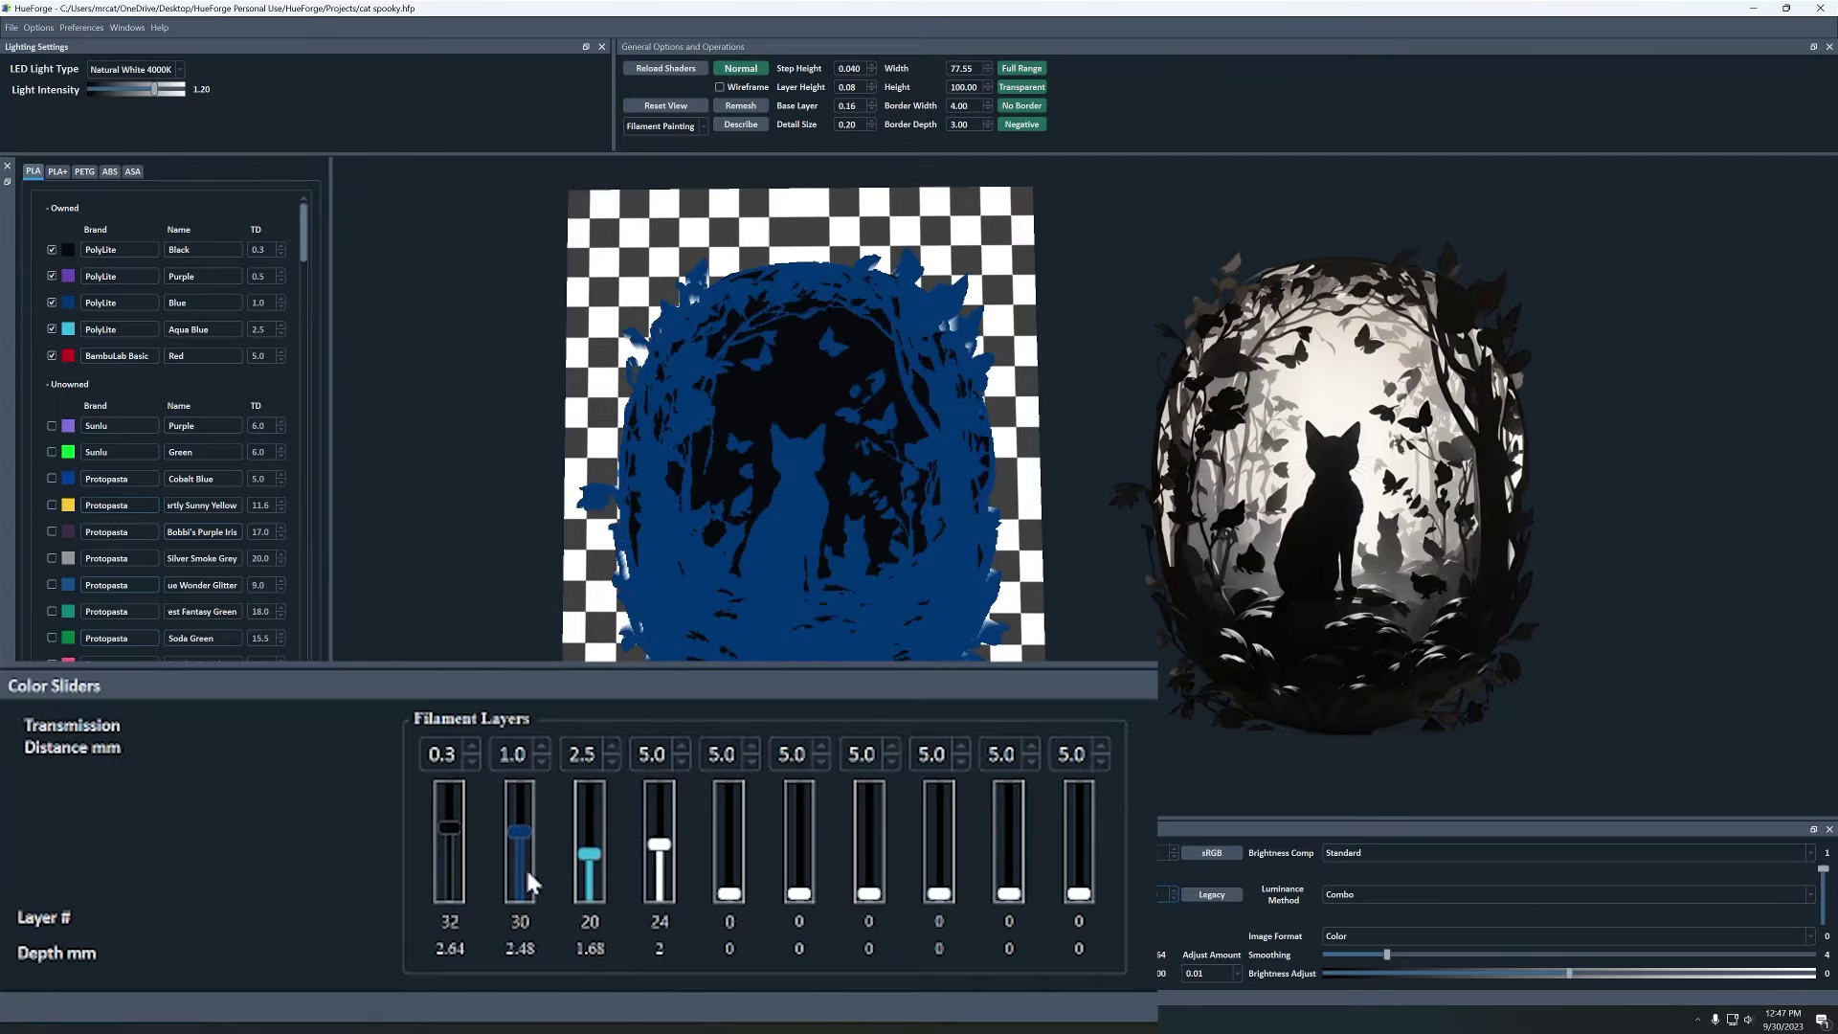
{"action": "scroll", "coordinate": [524, 865], "scroll_direction": "up", "scroll_amount": 6}
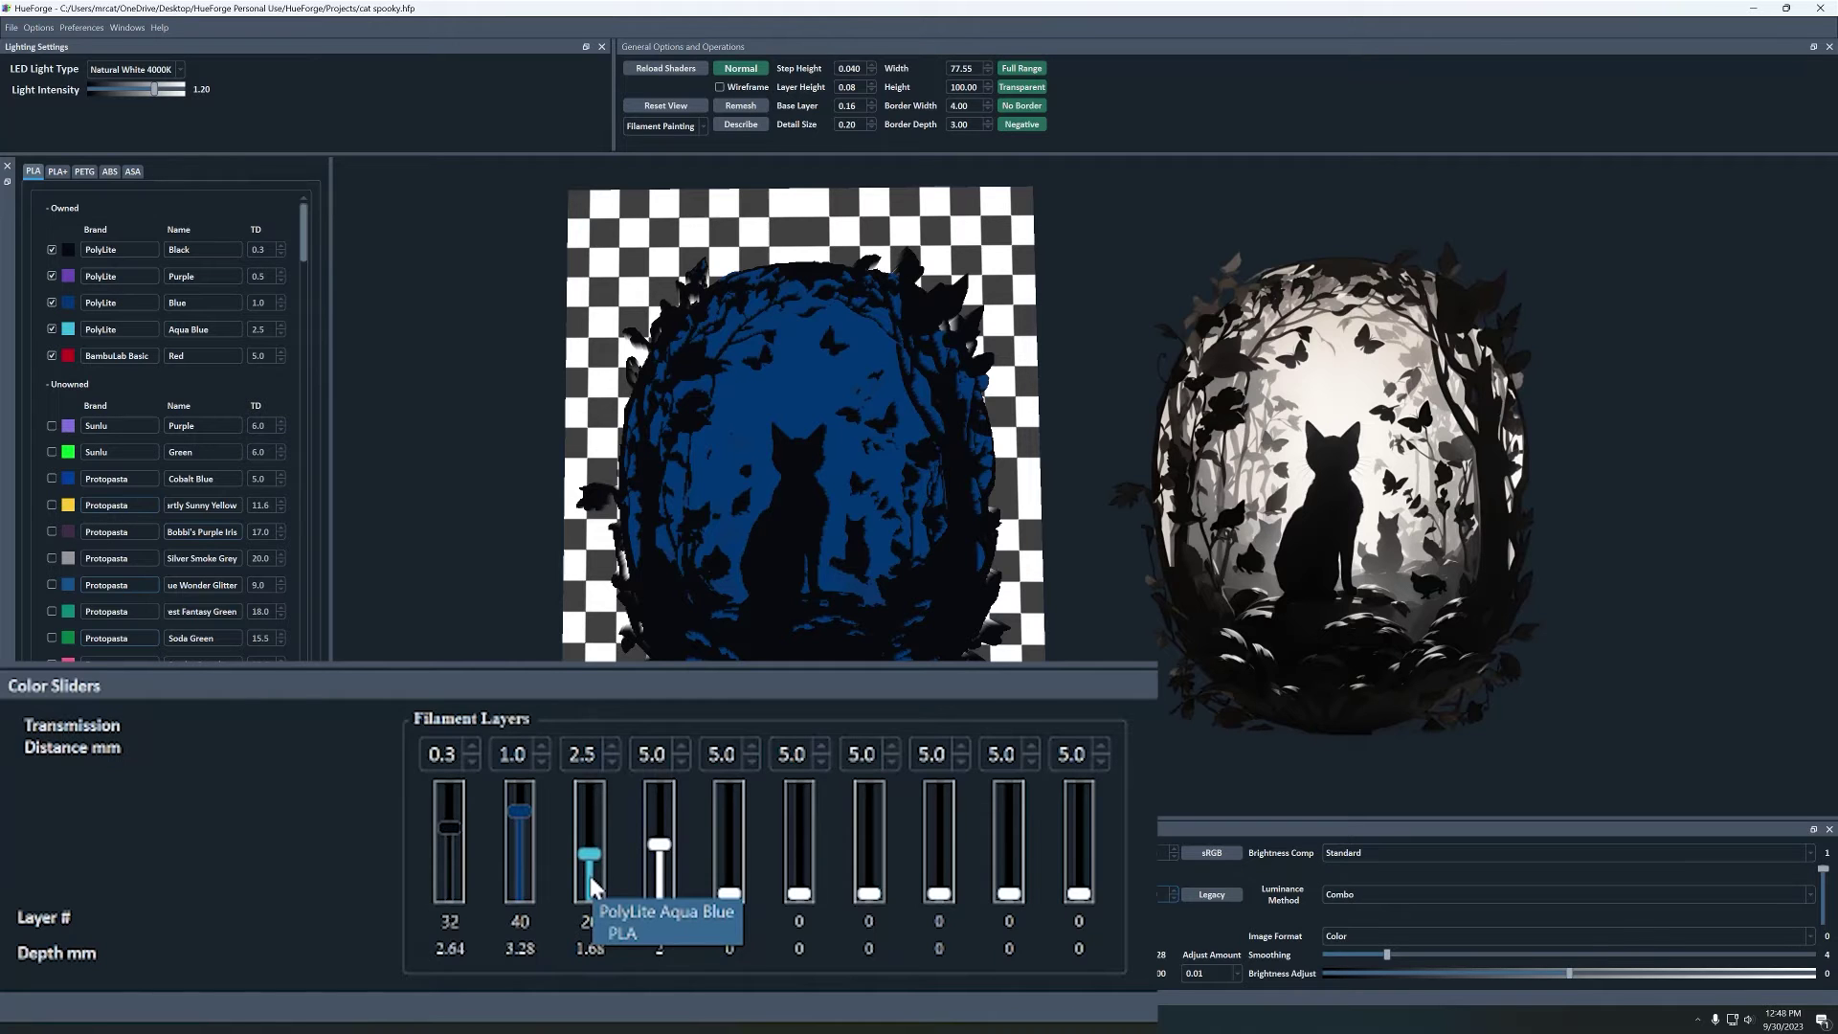
{"action": "scroll", "coordinate": [589, 878], "scroll_direction": "up", "scroll_amount": 16}
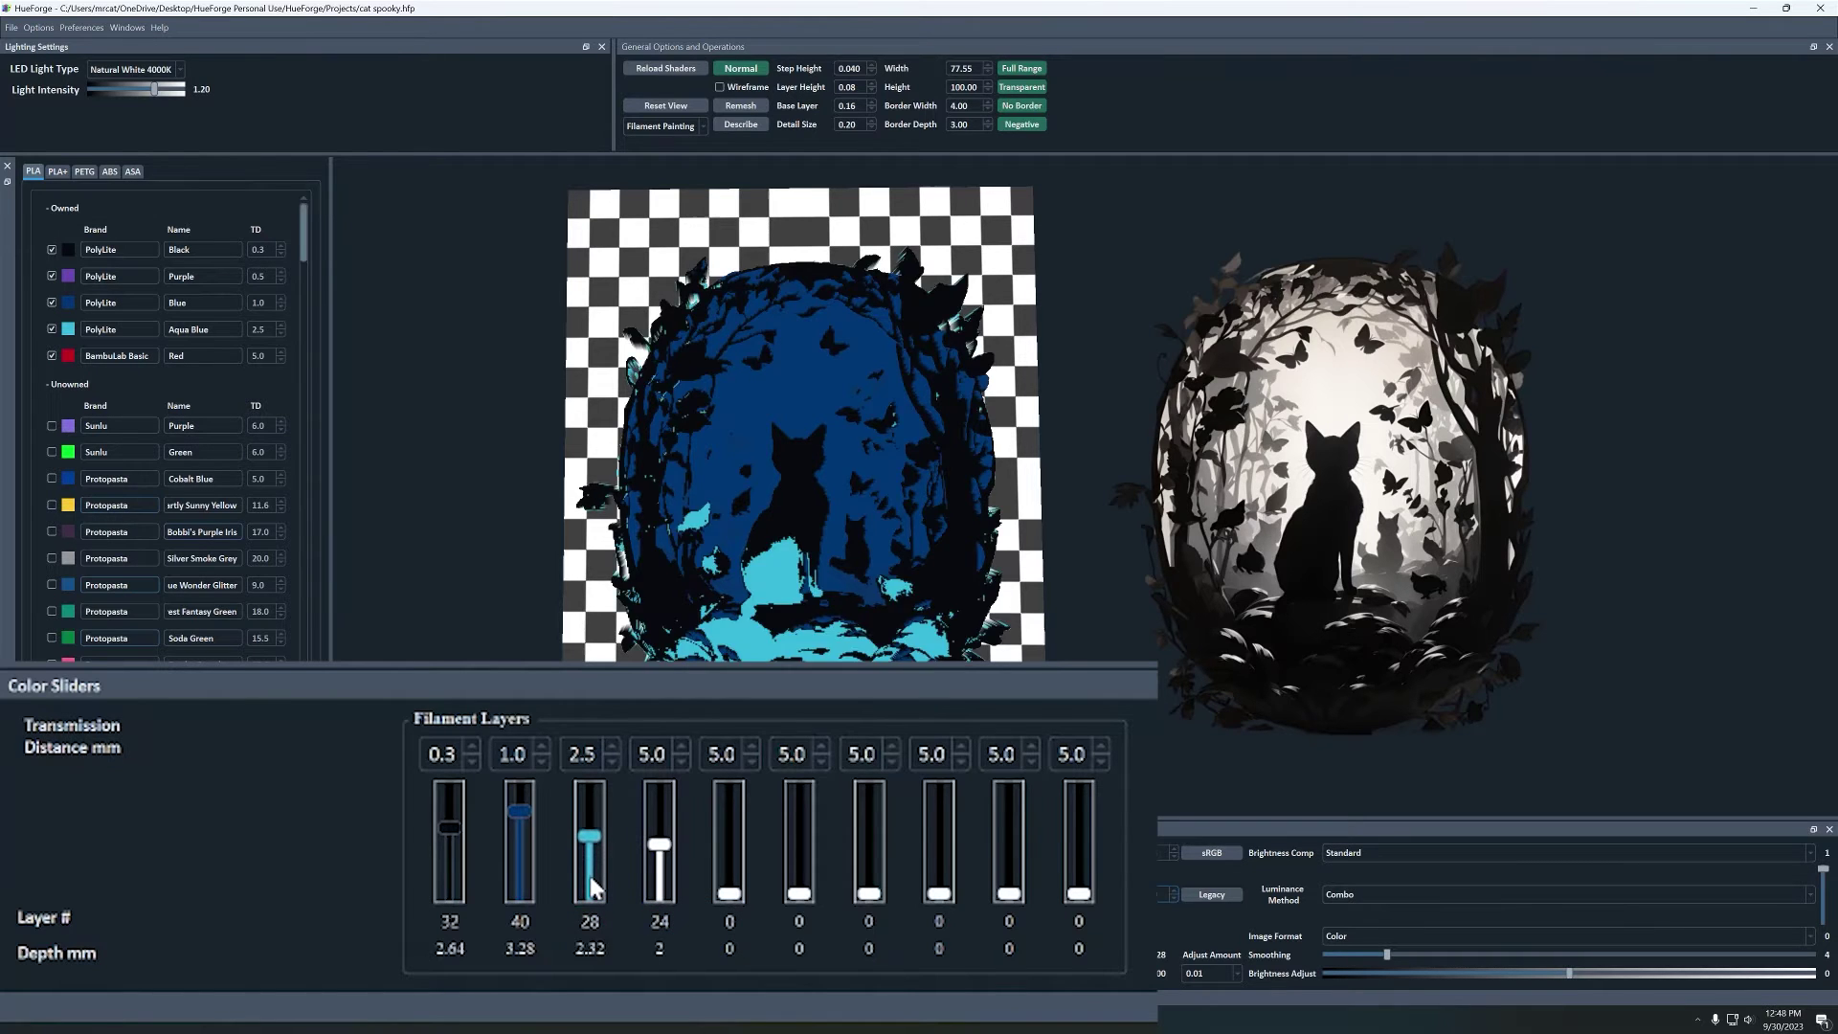
{"action": "scroll", "coordinate": [592, 888], "scroll_direction": "up", "scroll_amount": 8}
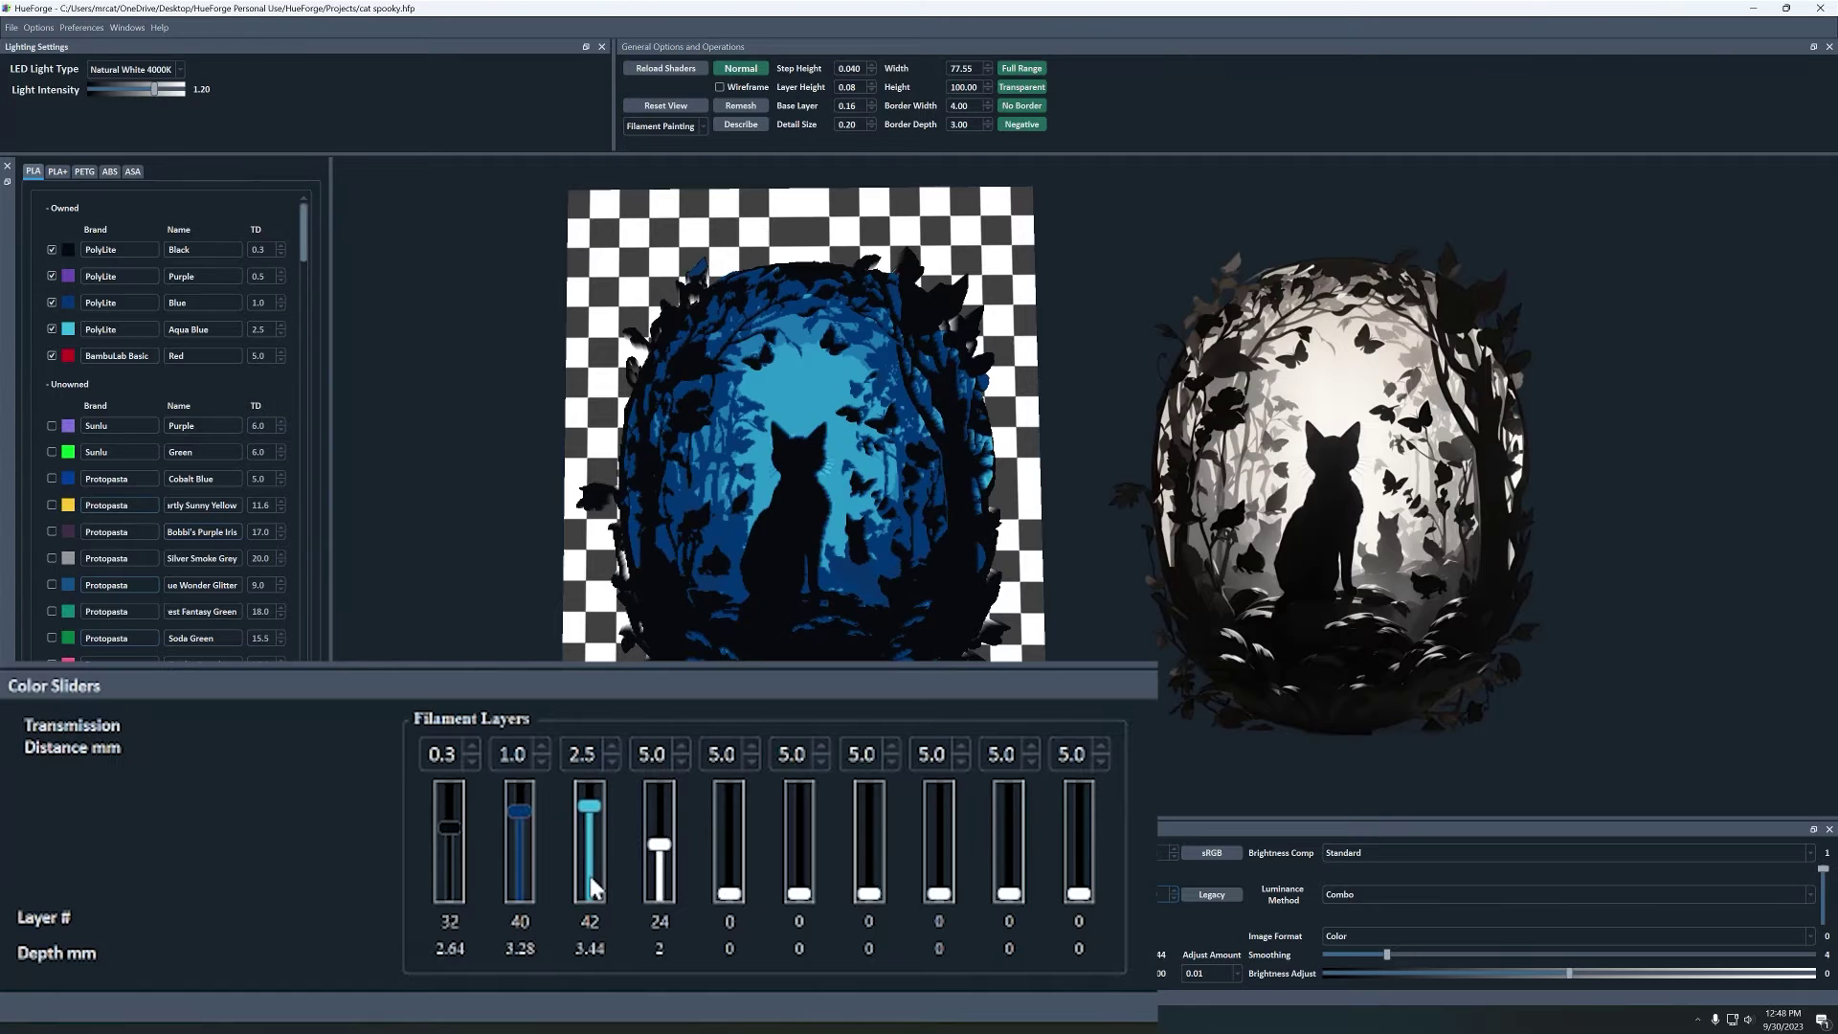
{"action": "scroll", "coordinate": [589, 876], "scroll_direction": "up", "scroll_amount": 1}
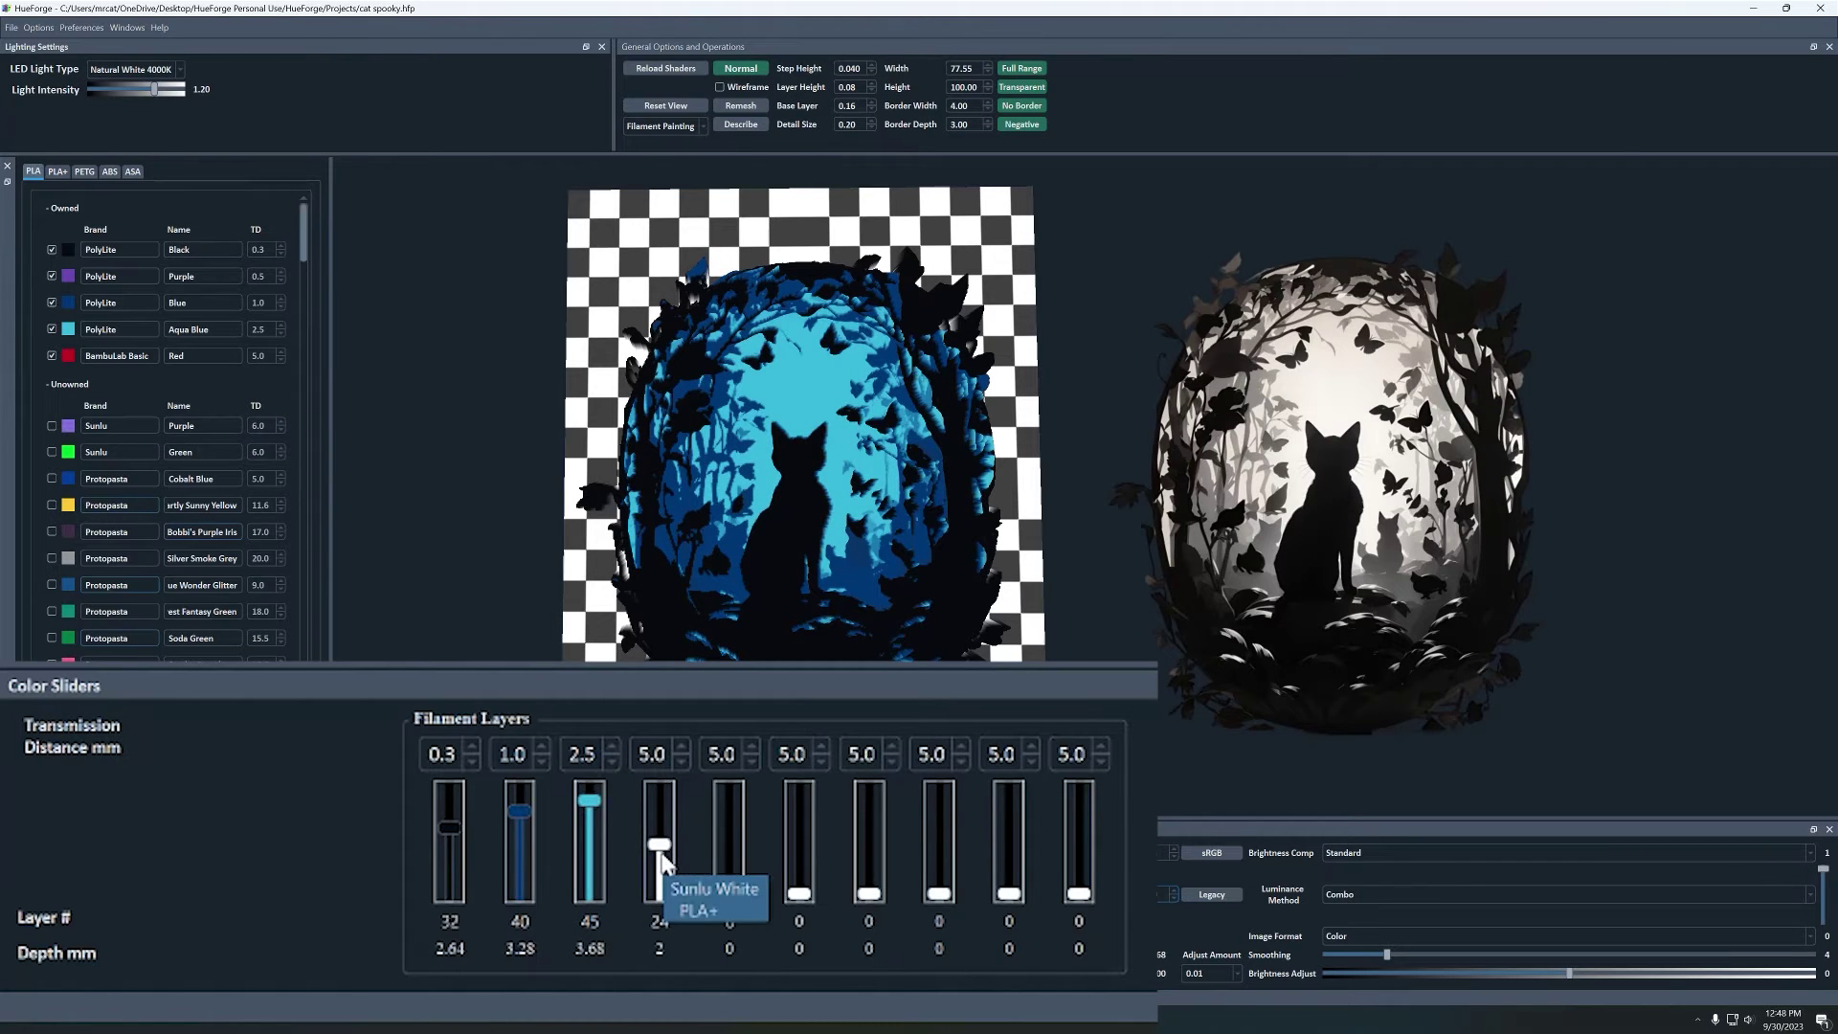
{"action": "left_click_drag", "start_coordinate": [661, 847], "coordinate": [668, 737]}
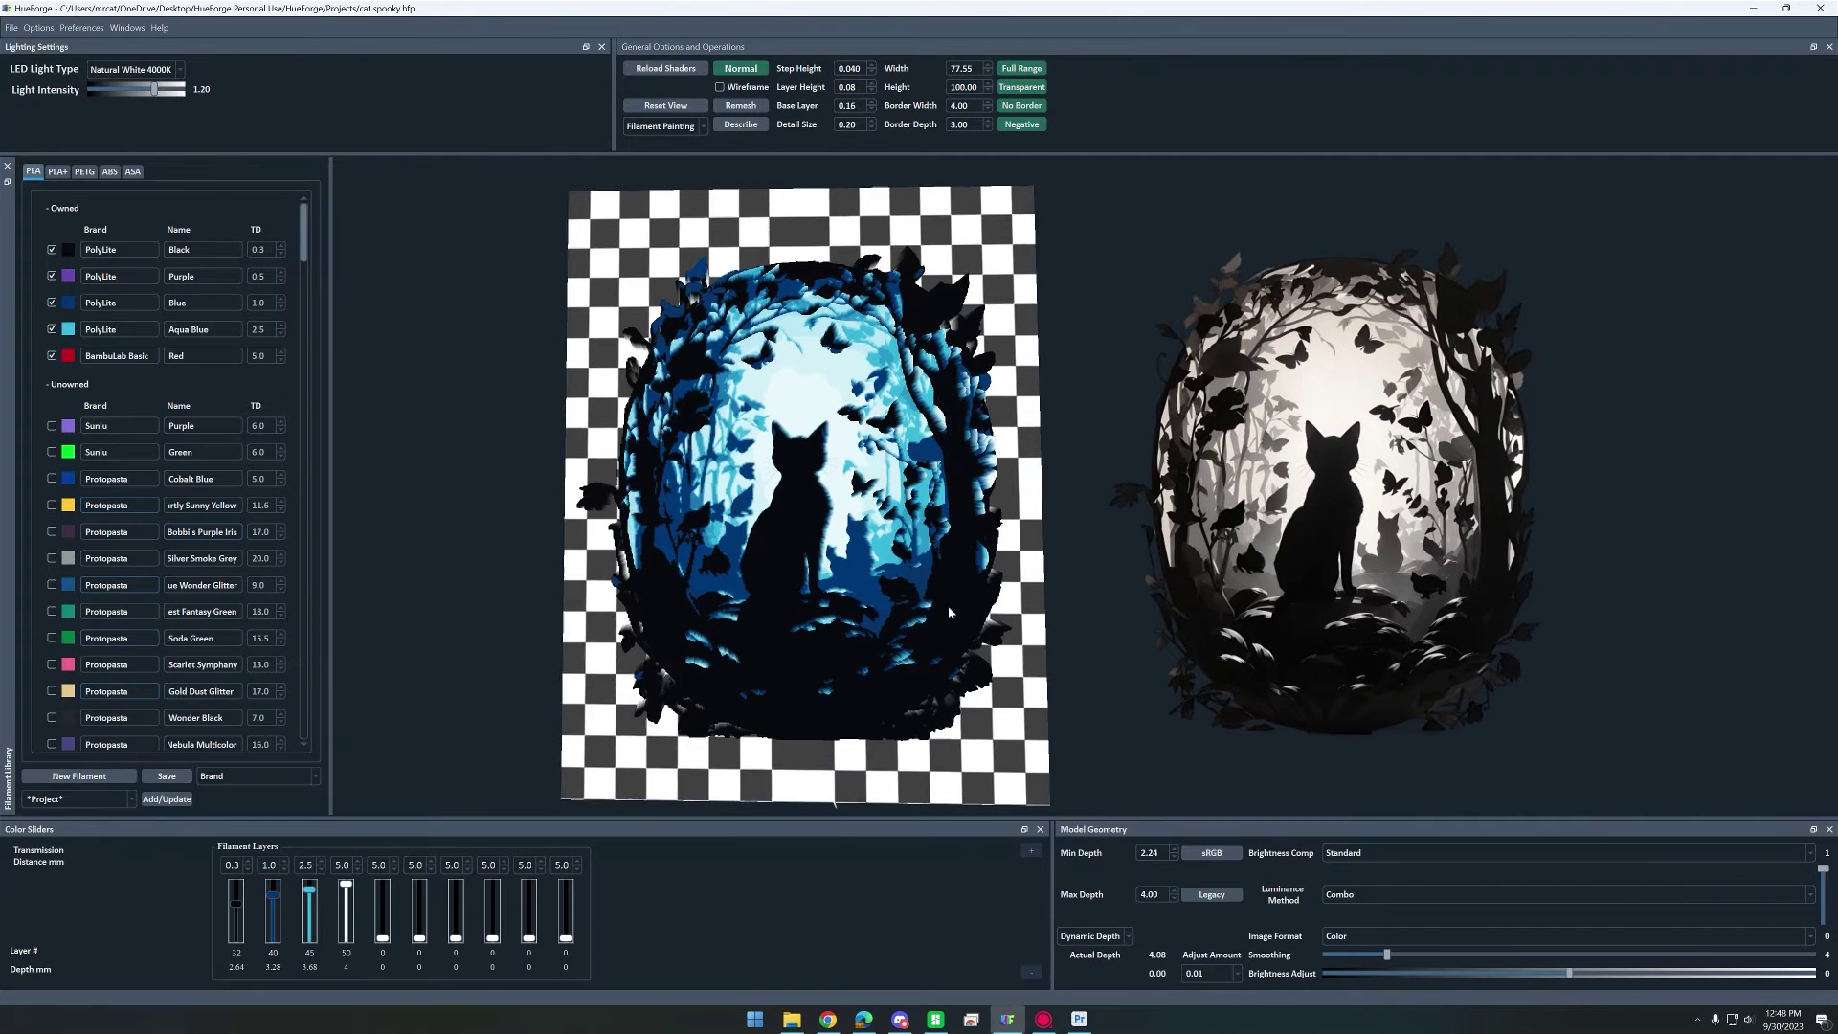
{"action": "left_click_drag", "start_coordinate": [819, 641], "coordinate": [934, 607]}
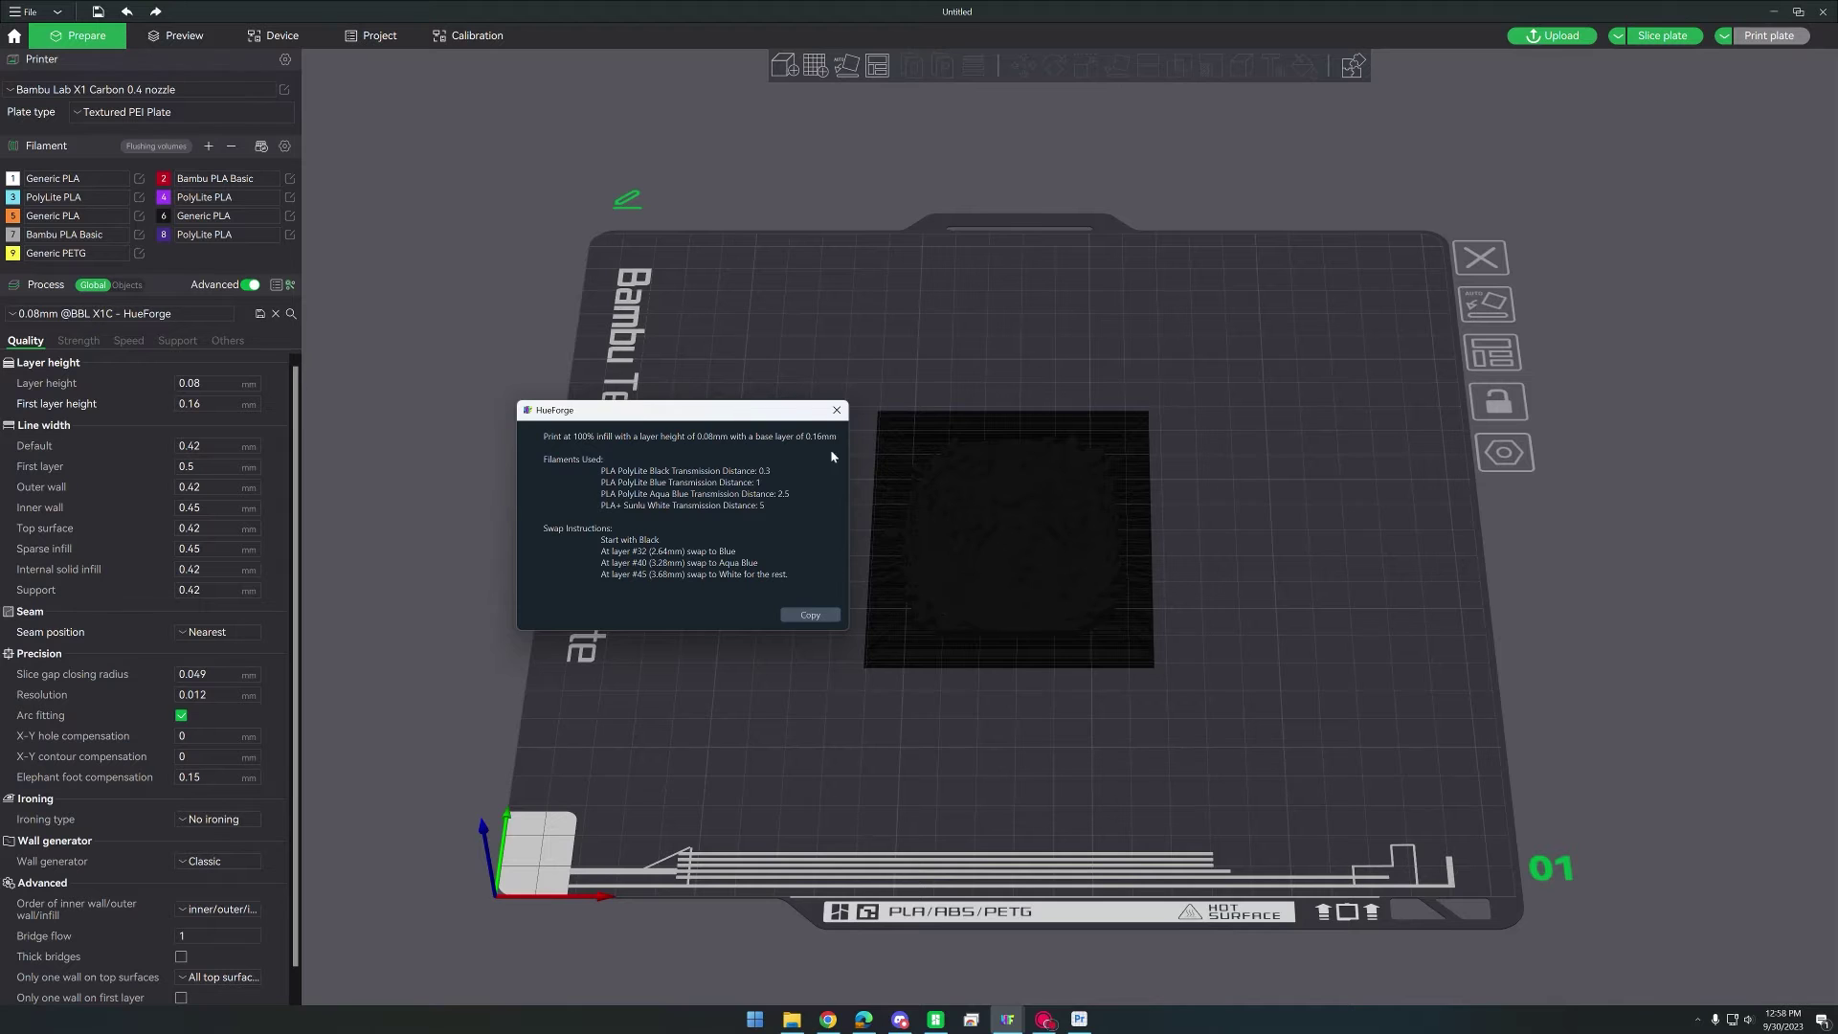
- Close the HueForge swap instructions and slice the plate with Ctrl+R, estimating 1h29m and 13.78 g
{"action": "left_click", "coordinate": [836, 409]}
{"action": "key", "text": "ctrl+r"}
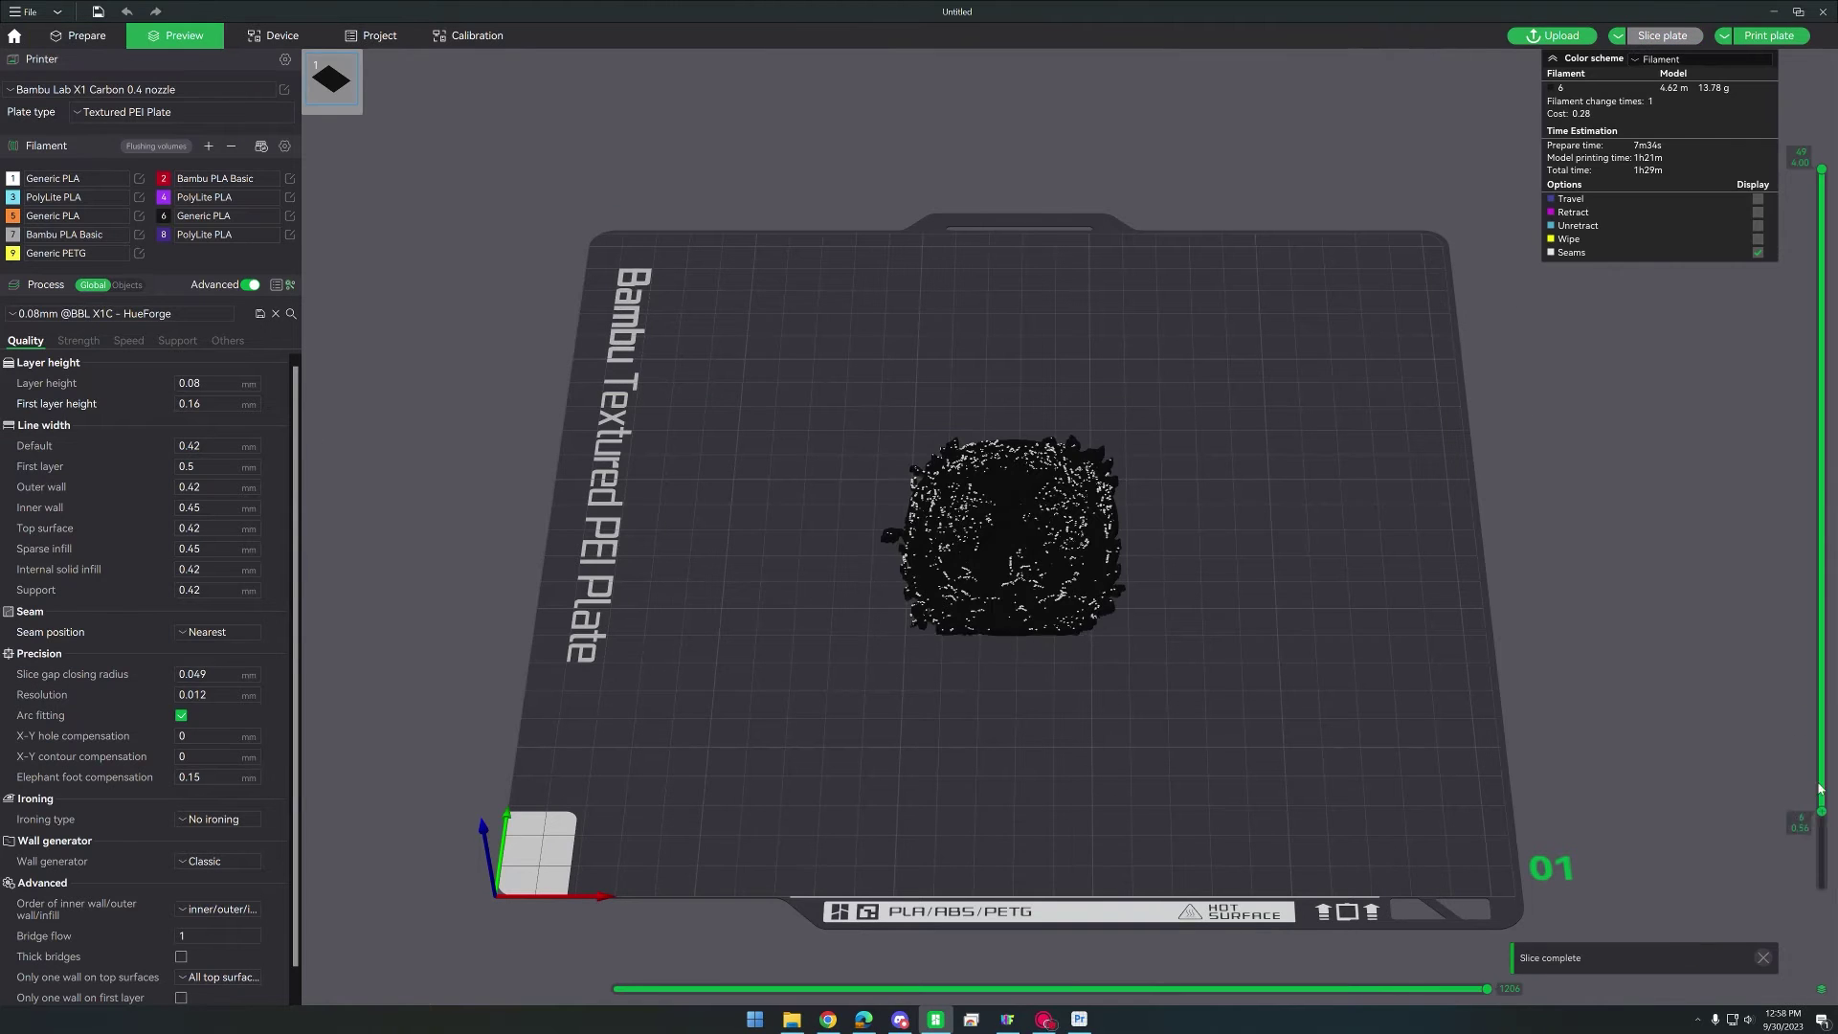
- Add filament changes on the layer slider: filament 5 at the first swap, filament 3 at the next
{"action": "right_click", "coordinate": [1801, 433]}
{"action": "mouse_move", "coordinate": [1761, 485]}
{"action": "left_click", "coordinate": [1720, 548]}
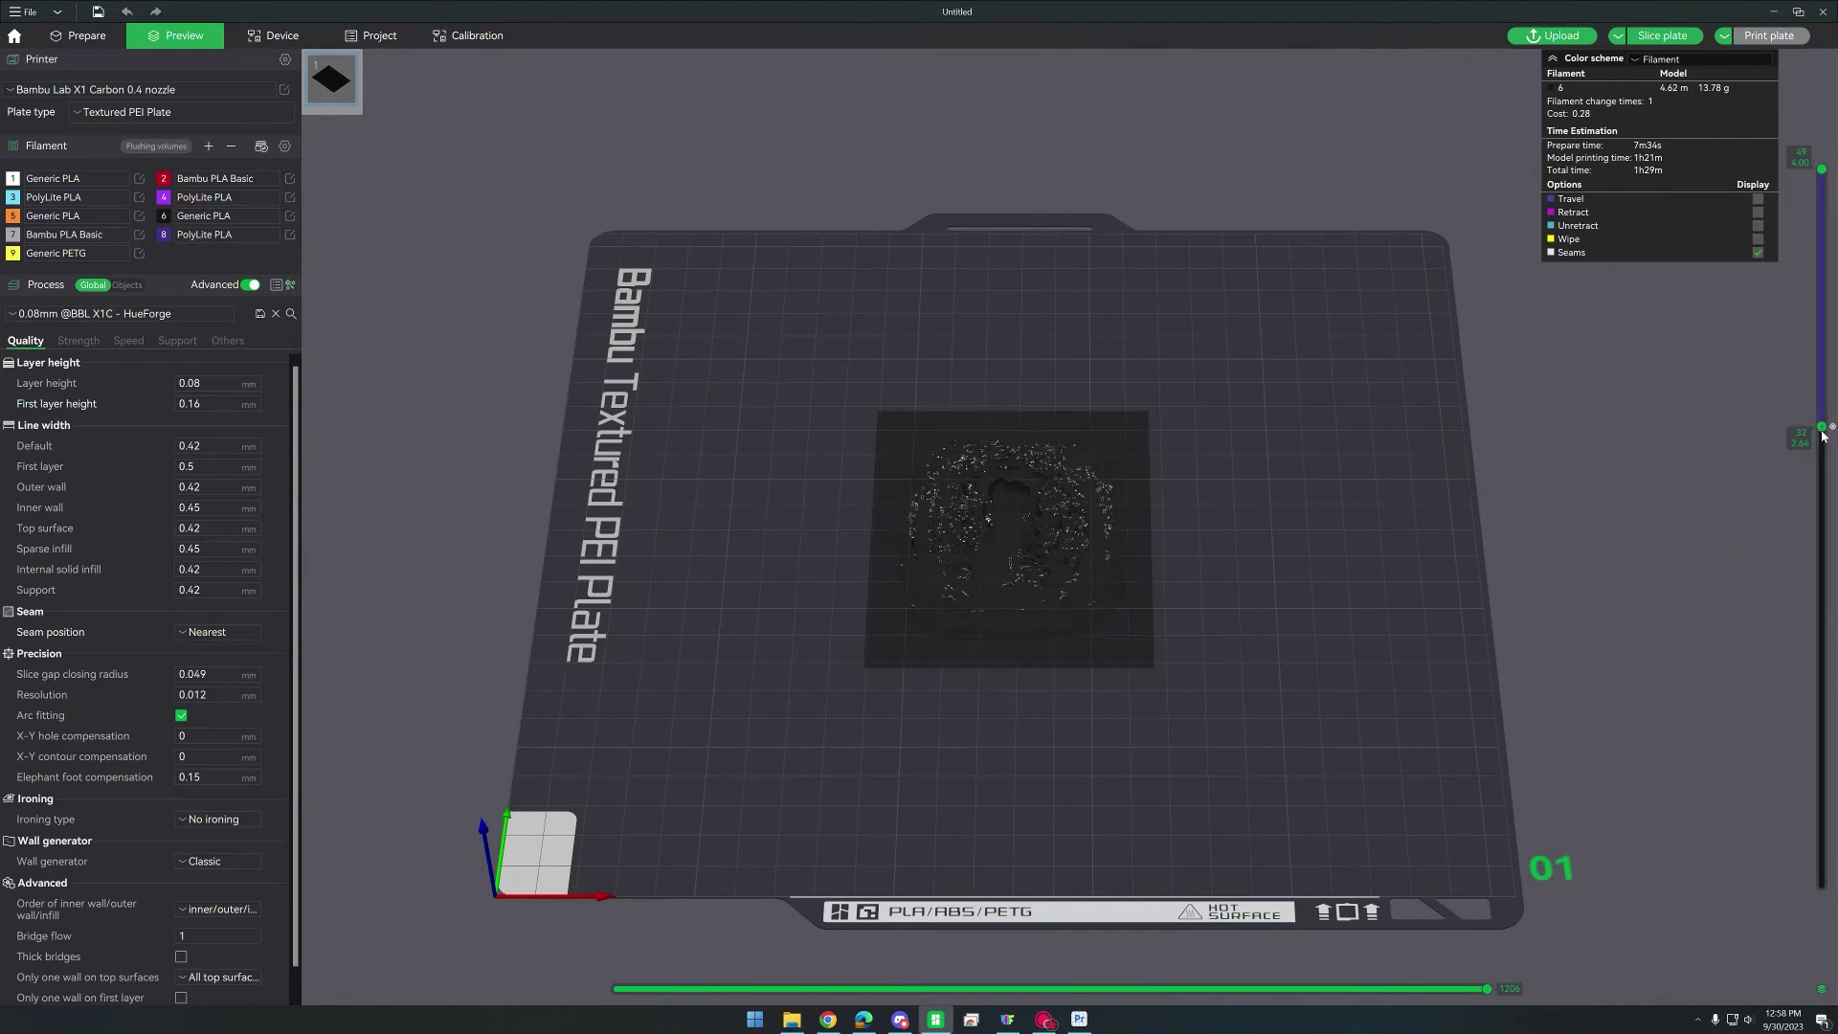
{"action": "left_click_drag", "start_coordinate": [1821, 426], "coordinate": [1821, 234]}
{"action": "right_click", "coordinate": [1819, 310]}
{"action": "mouse_move", "coordinate": [1751, 364]}
{"action": "left_click", "coordinate": [1680, 396]}
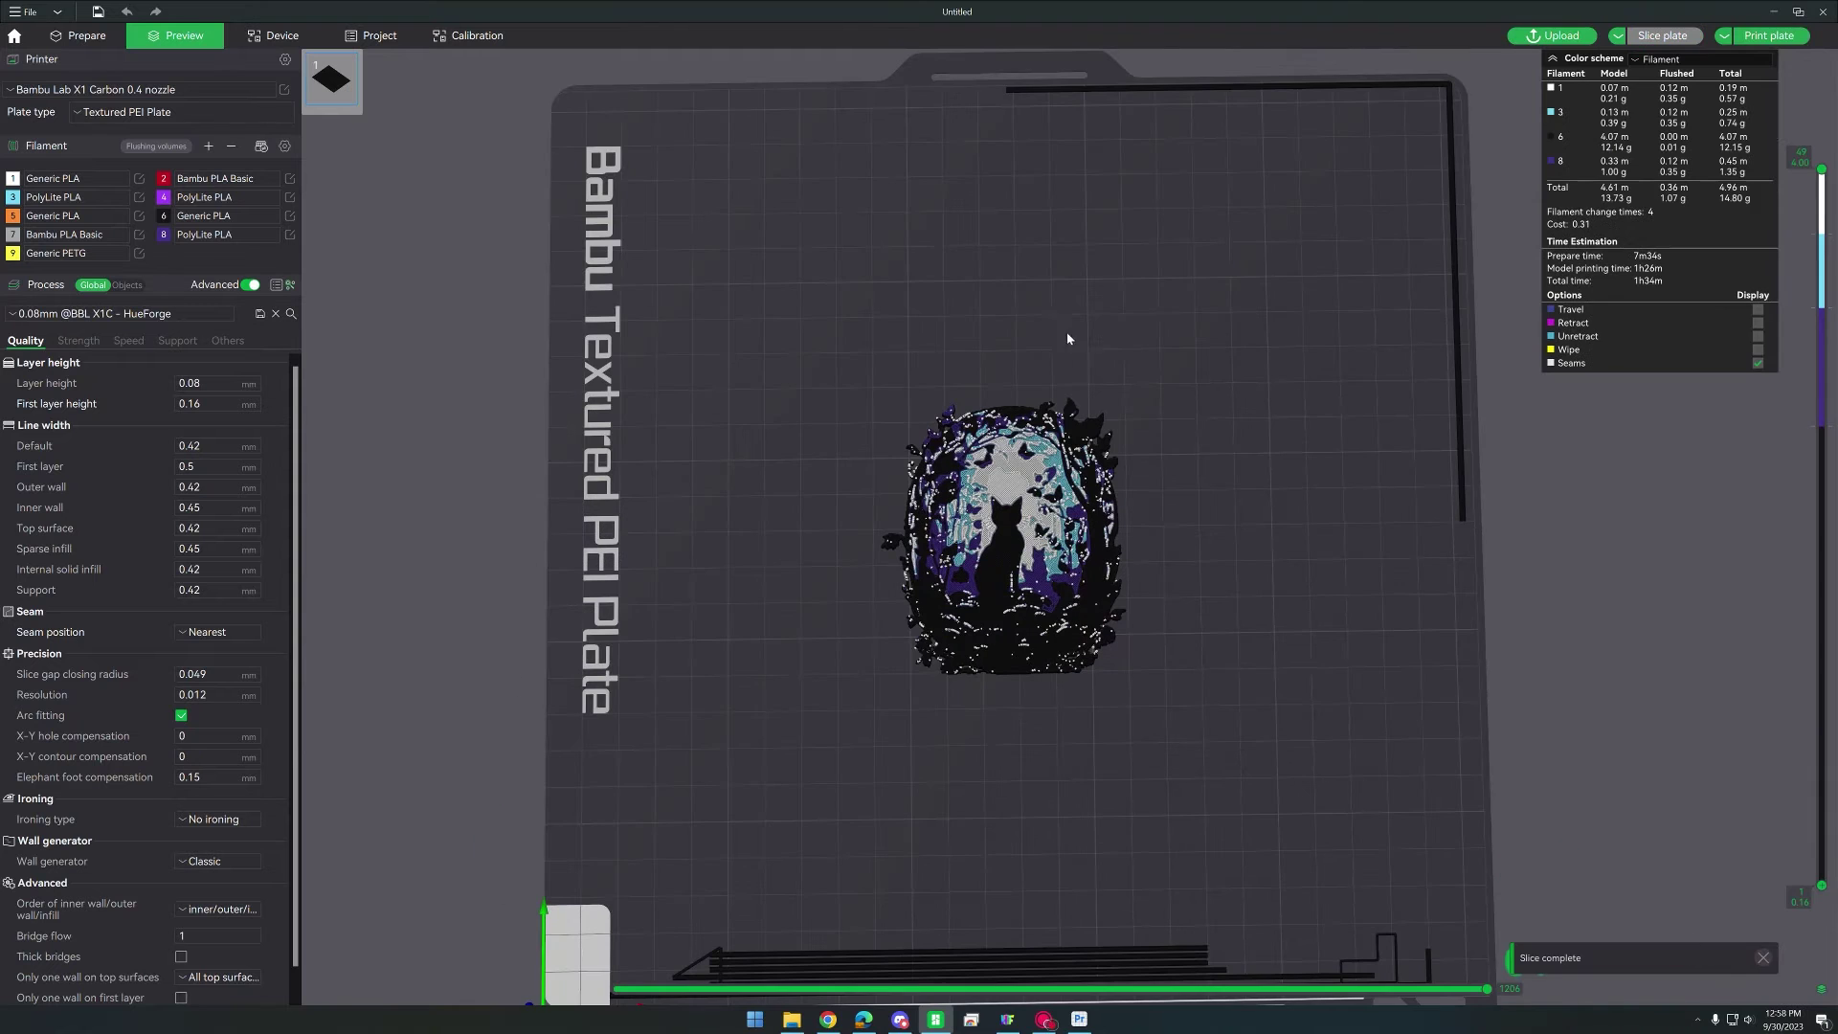
- Orbit the sliced four-colour cat to inspect it, then show the plate's sliced preview
{"action": "scroll", "coordinate": [914, 540], "scroll_direction": "up", "scroll_amount": 5}
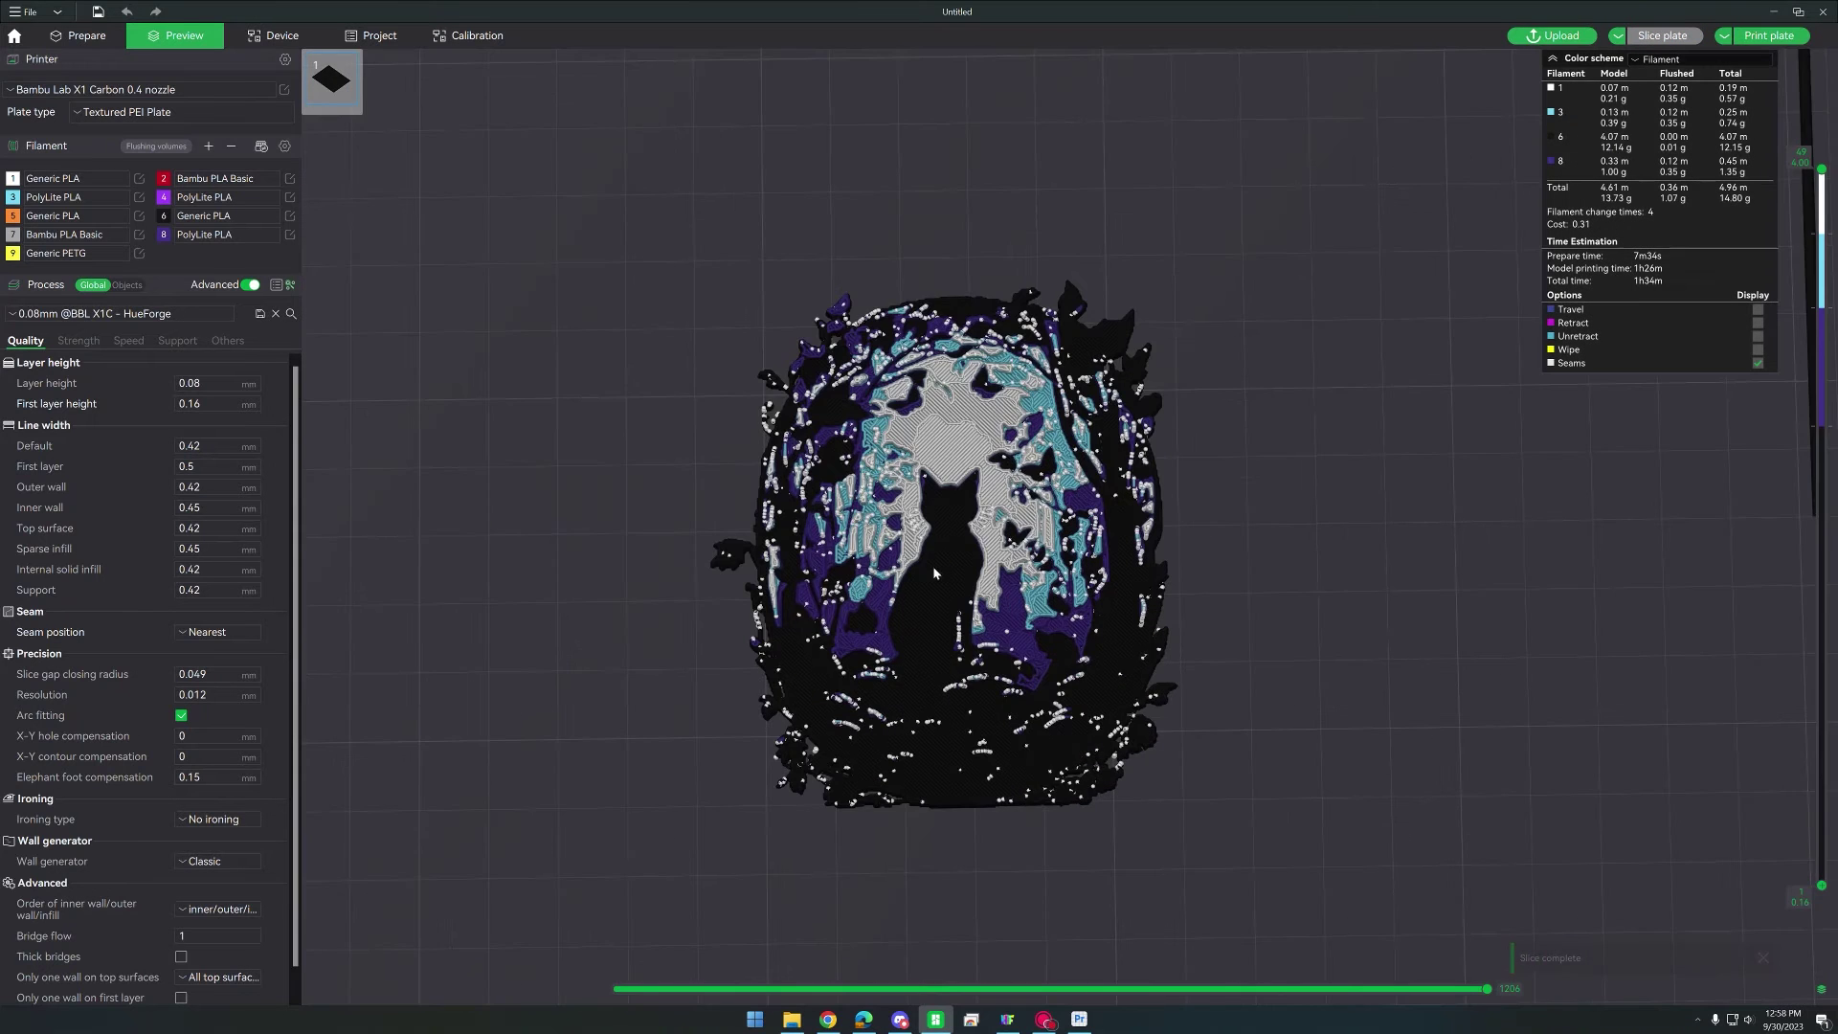
{"action": "left_click_drag", "start_coordinate": [932, 565], "coordinate": [999, 605]}
{"action": "scroll", "coordinate": [1024, 584], "scroll_direction": "up", "scroll_amount": 3}
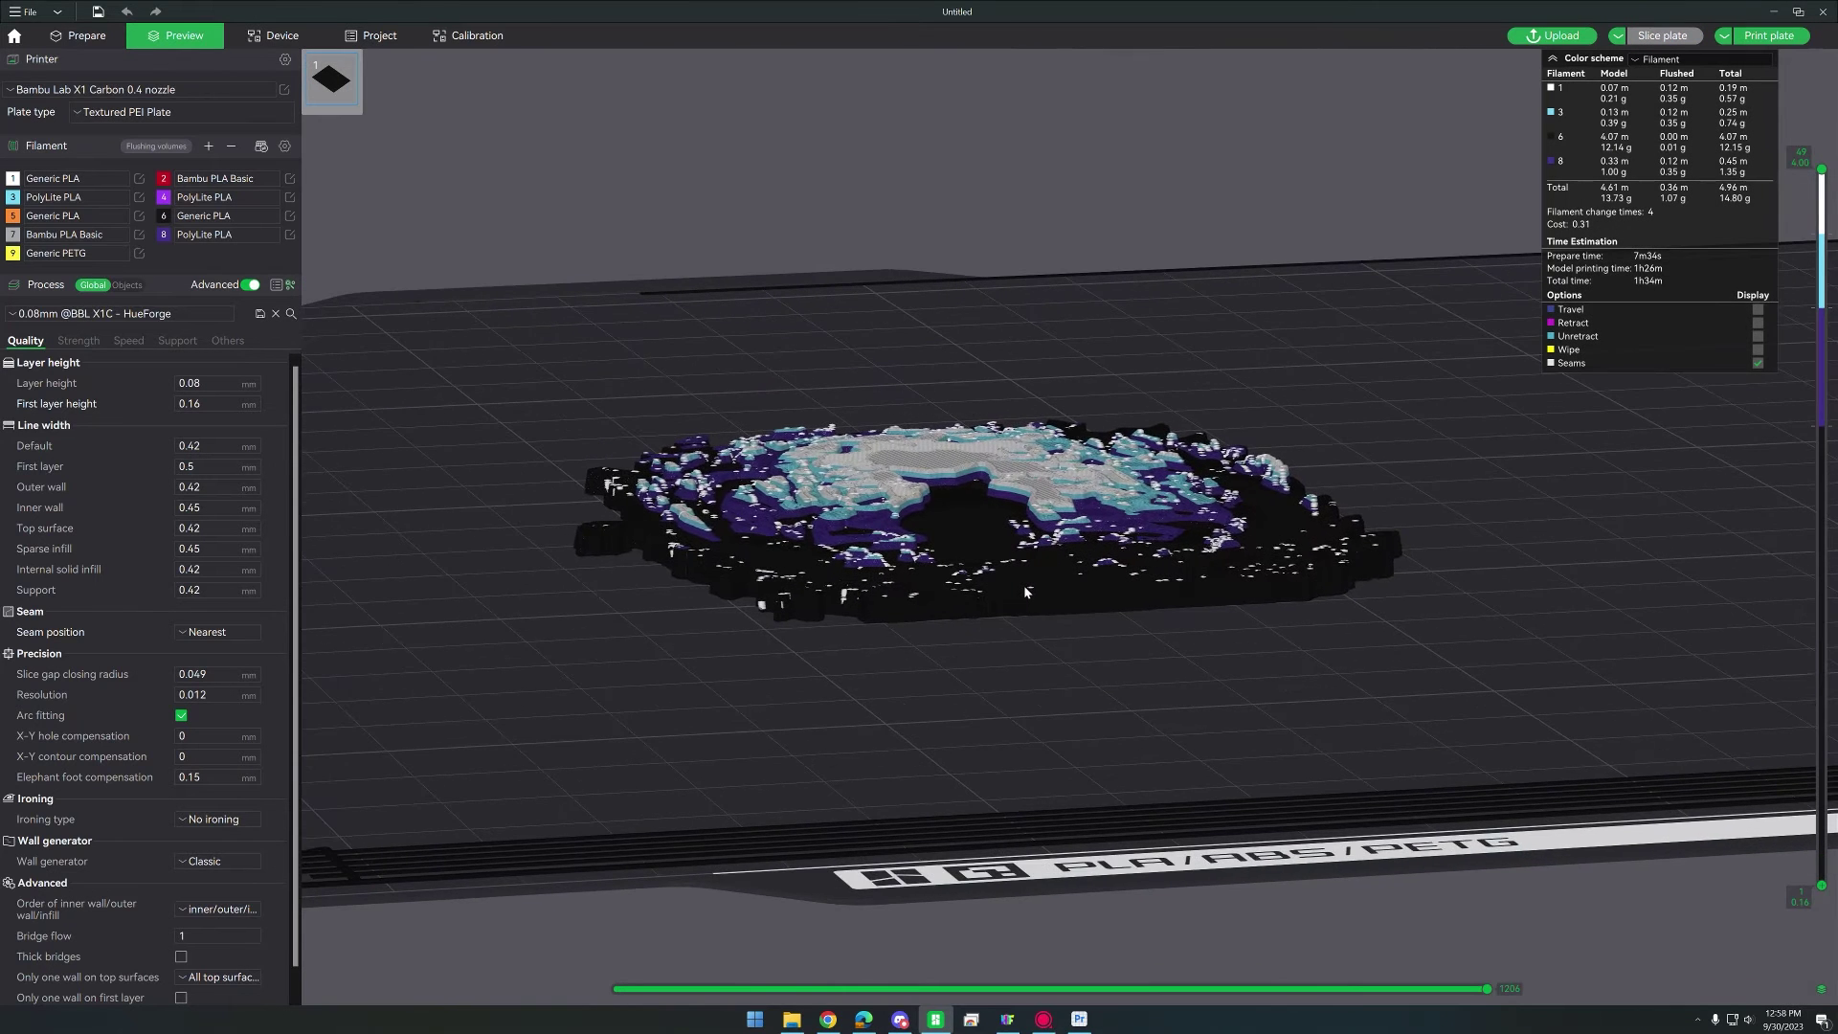
{"action": "scroll", "coordinate": [959, 521], "scroll_direction": "up", "scroll_amount": 2}
{"action": "left_click_drag", "start_coordinate": [959, 520], "coordinate": [965, 536]}
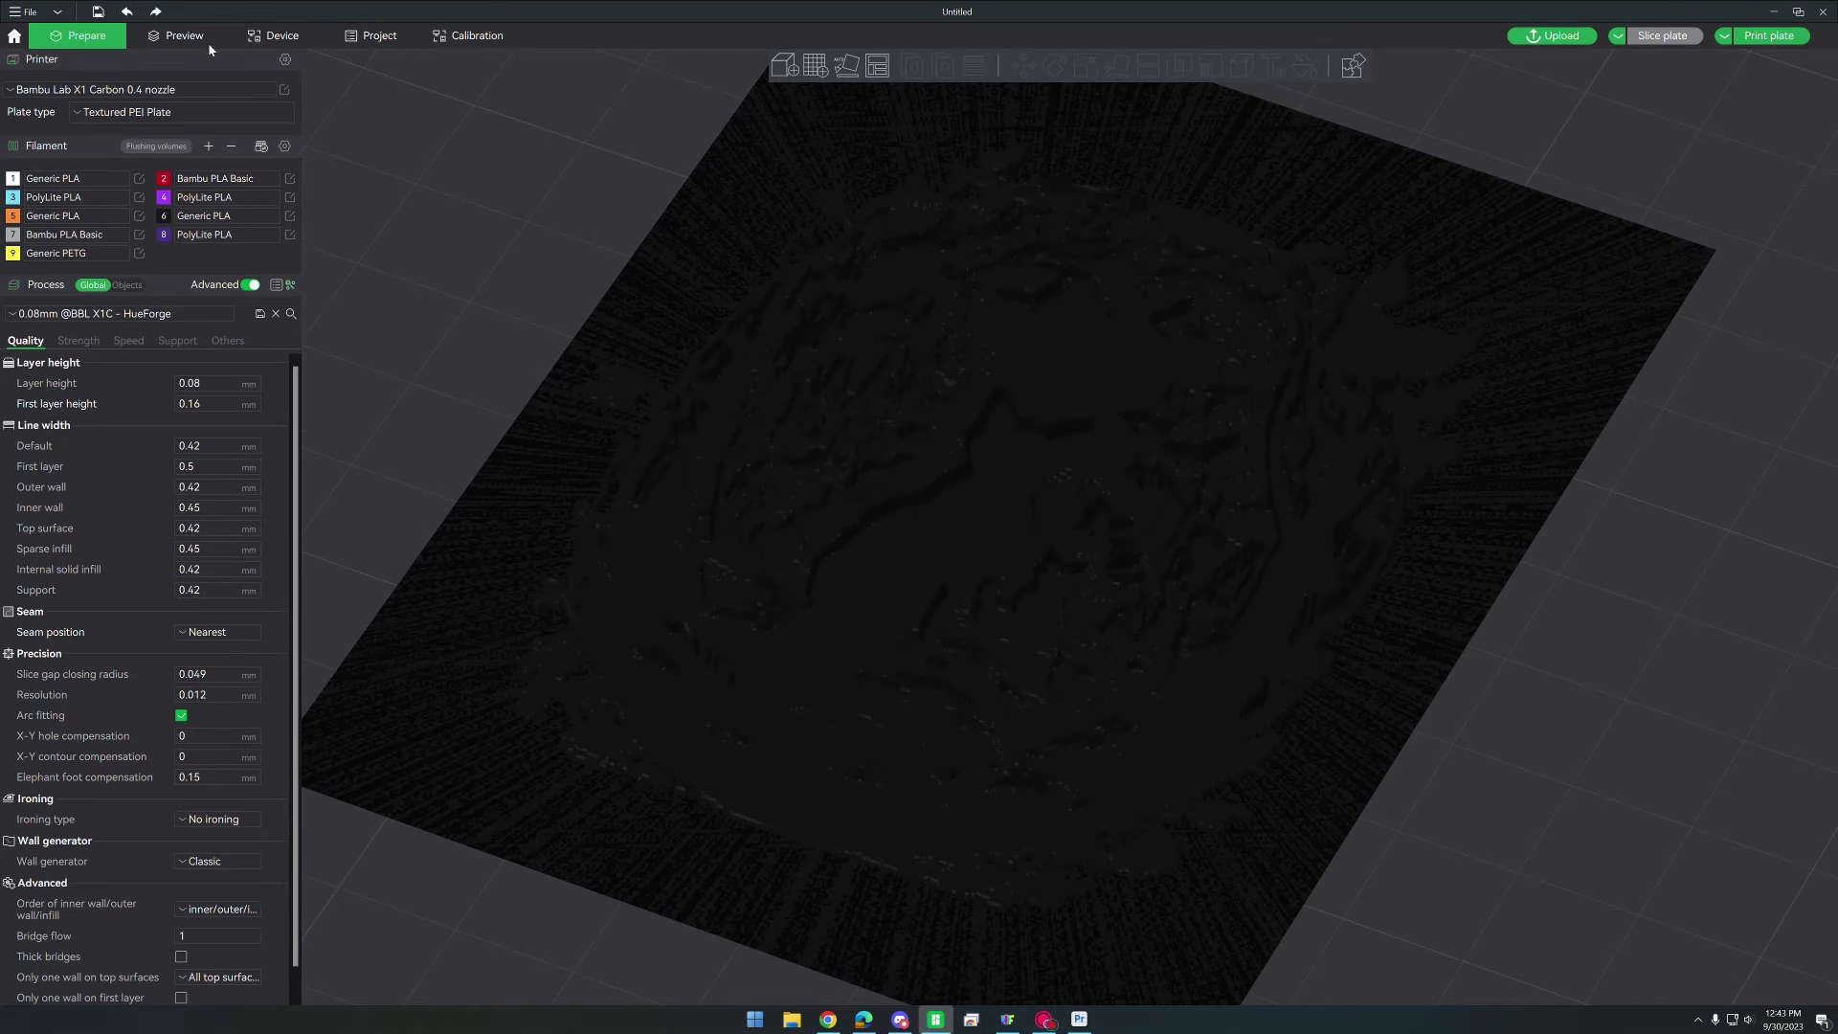
{"action": "left_click", "coordinate": [175, 36]}
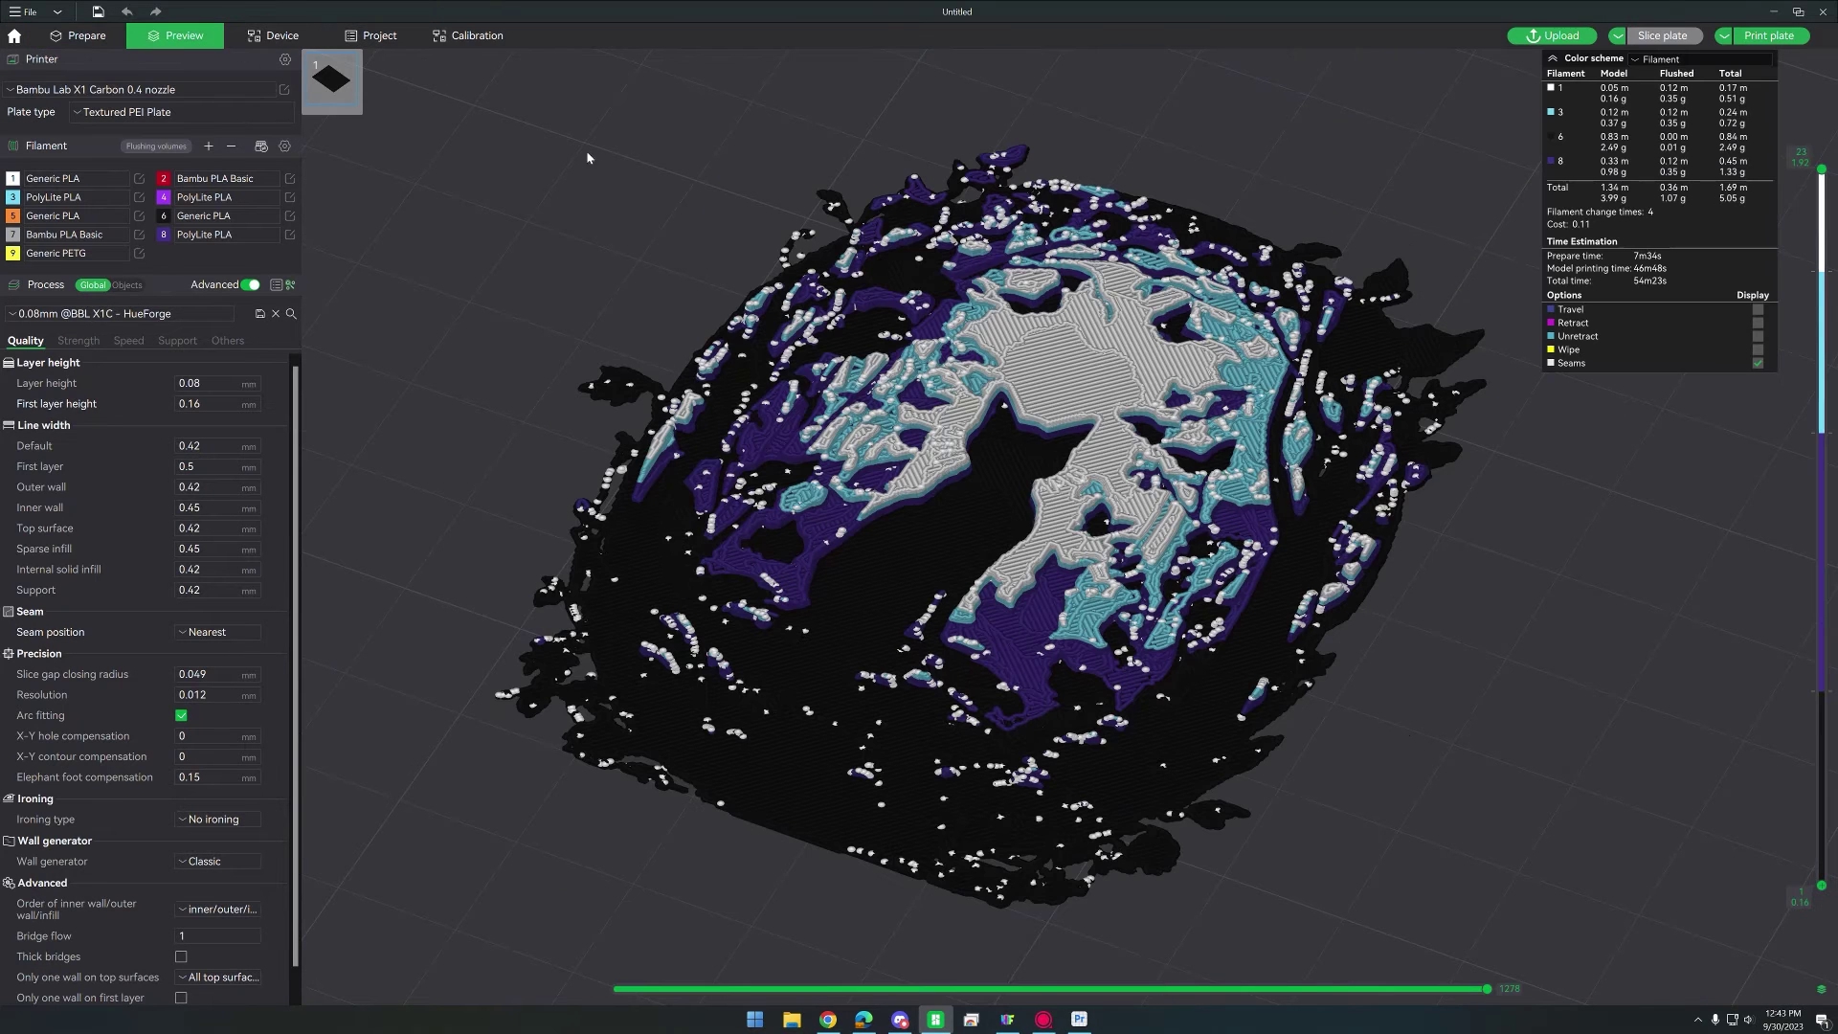
{"action": "key", "text": "1"}
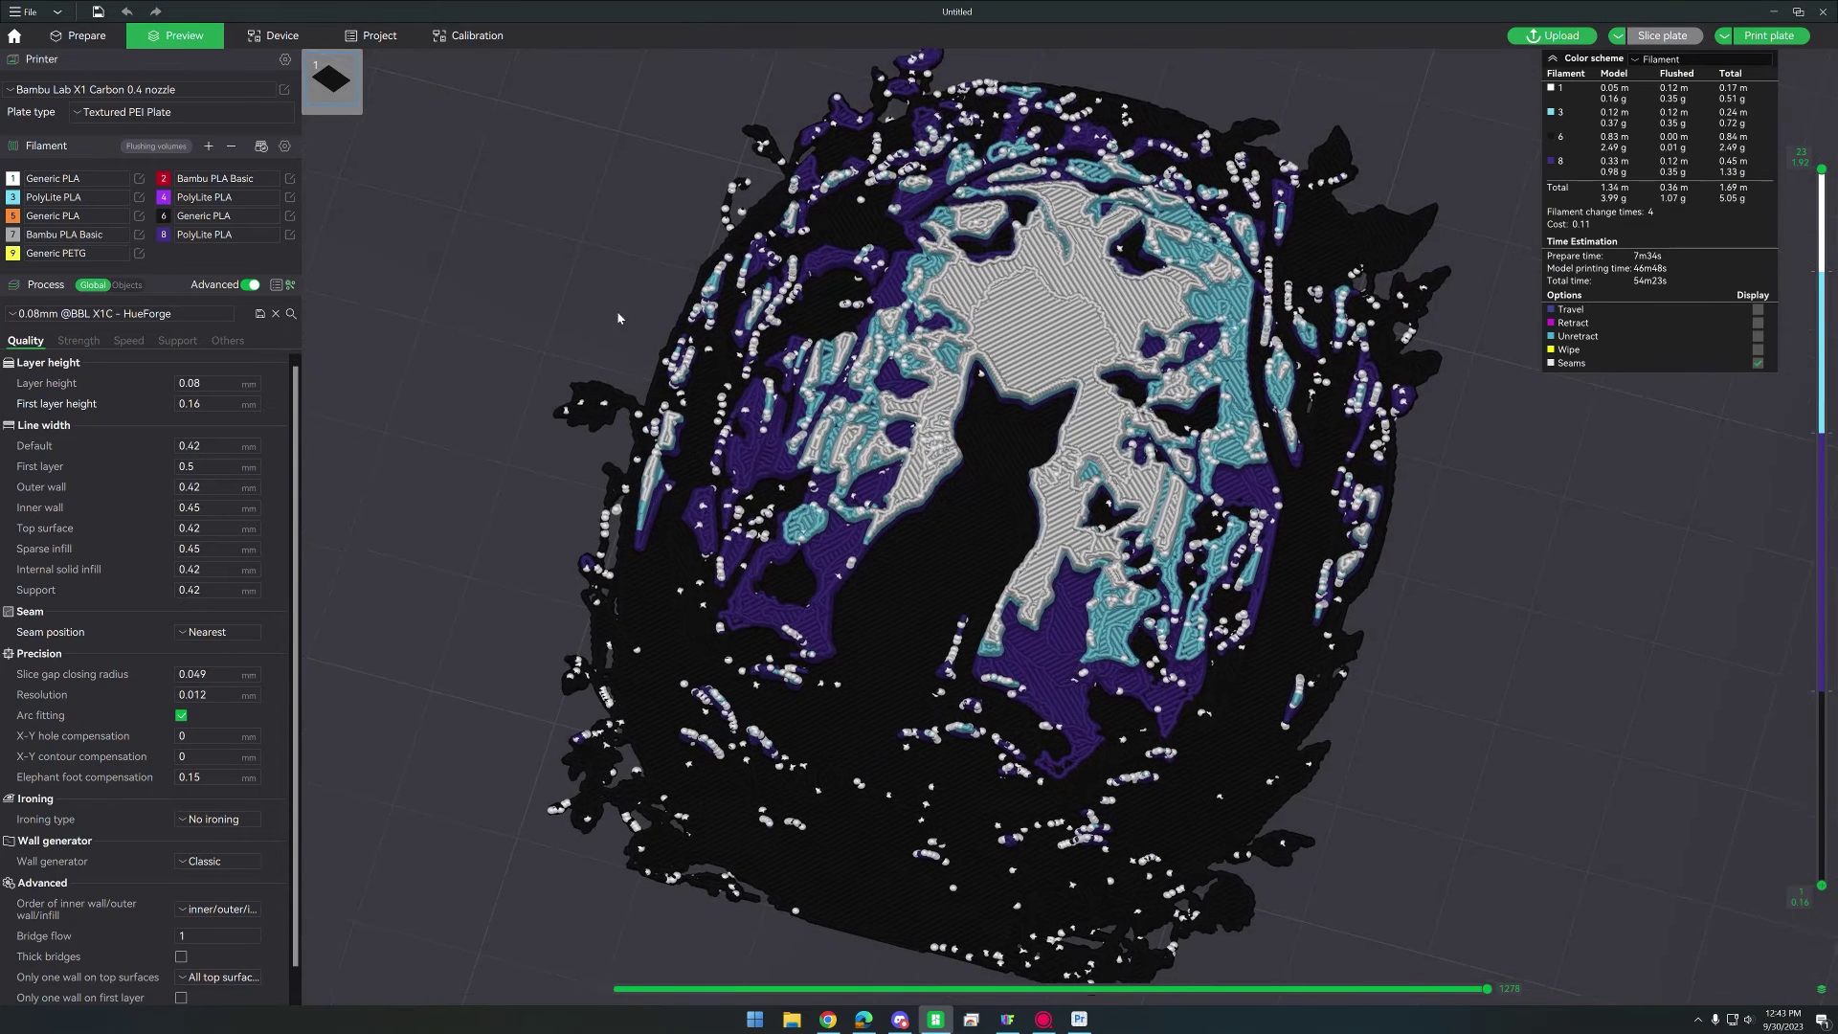
{"action": "scroll", "coordinate": [611, 291], "scroll_direction": "down", "scroll_amount": 3}
{"action": "scroll", "coordinate": [655, 383], "scroll_direction": "up", "scroll_amount": 5}
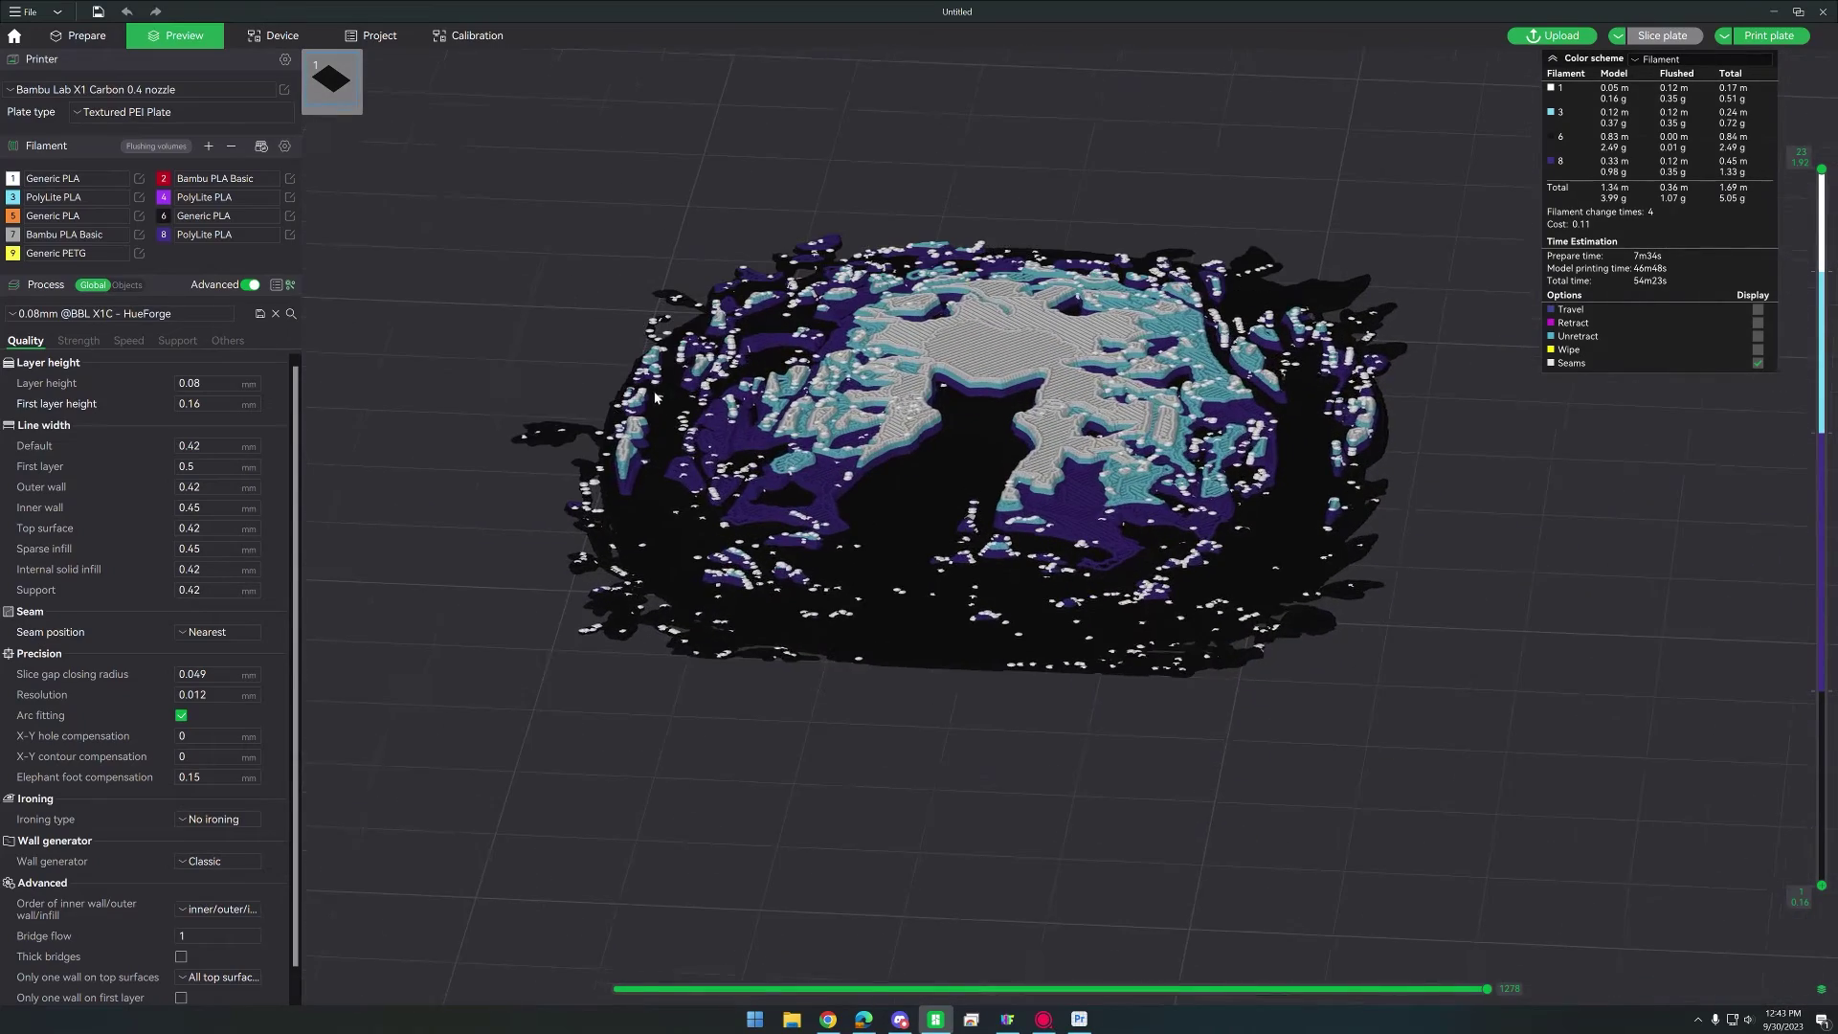